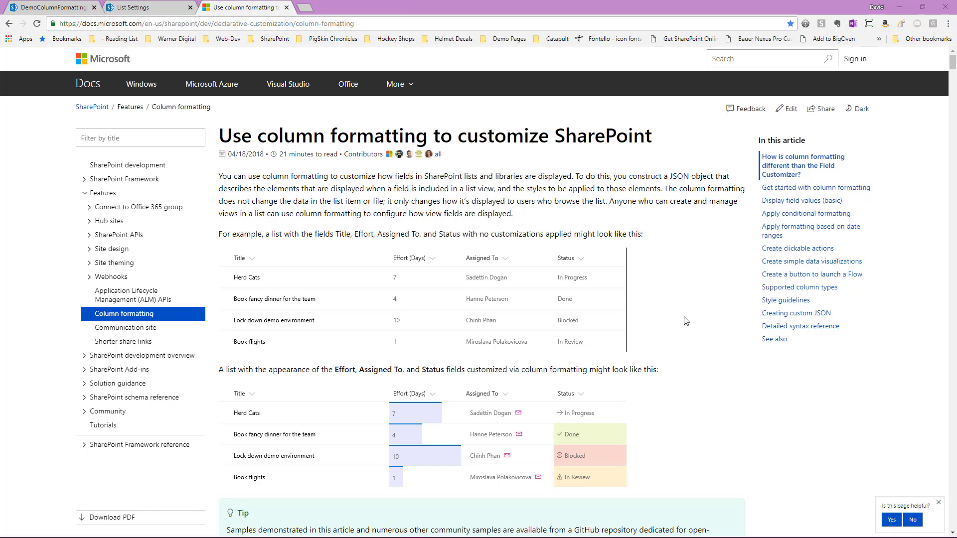
Step: Read the column formatting article's getting-started section and open the linked SharePoint/sp-dev-column-formatting repository in a new tab
{"action": "scroll", "coordinate": [684, 320], "scroll_direction": "down", "scroll_amount": 4}
{"action": "scroll", "coordinate": [684, 320], "scroll_direction": "down", "scroll_amount": 15}
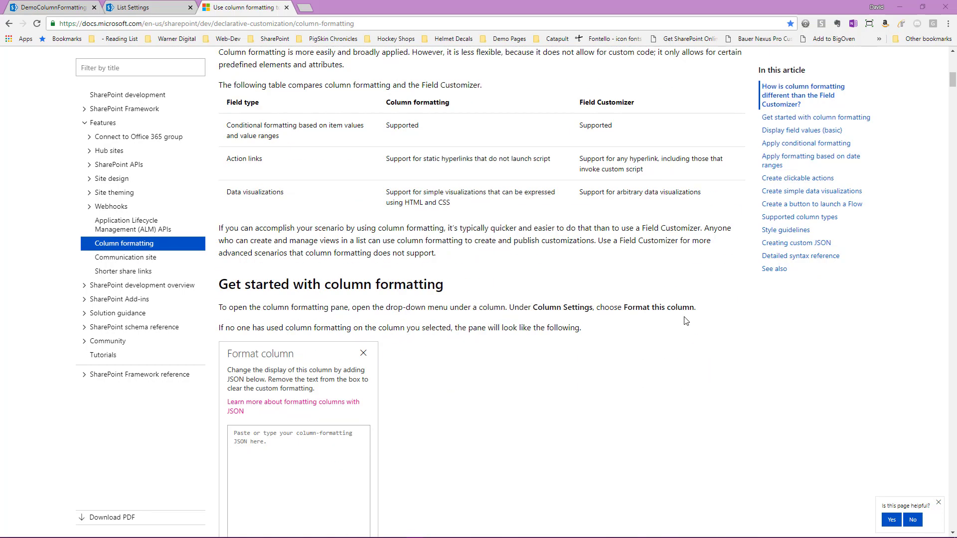
{"action": "scroll", "coordinate": [685, 321], "scroll_direction": "down", "scroll_amount": 2}
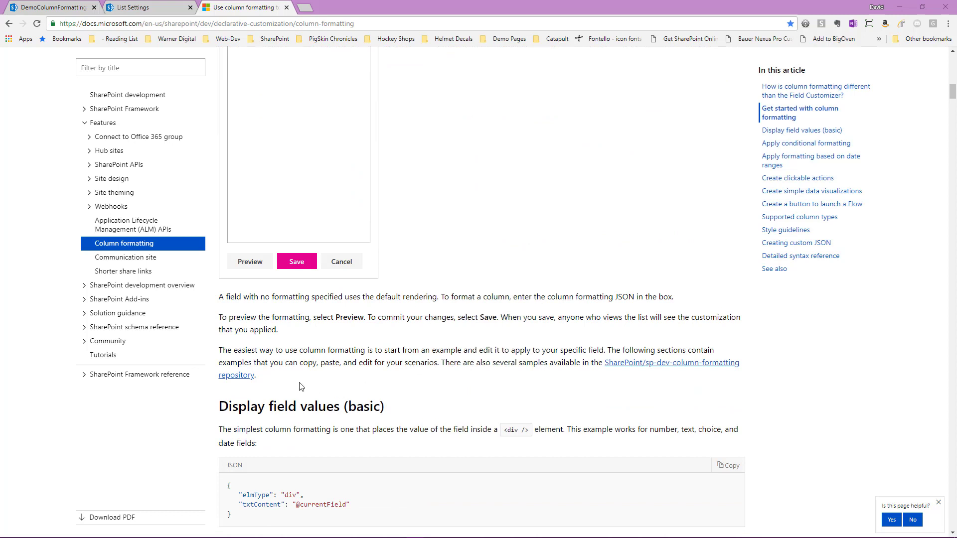
{"action": "left_click_drag", "start_coordinate": [255, 375], "coordinate": [220, 350]}
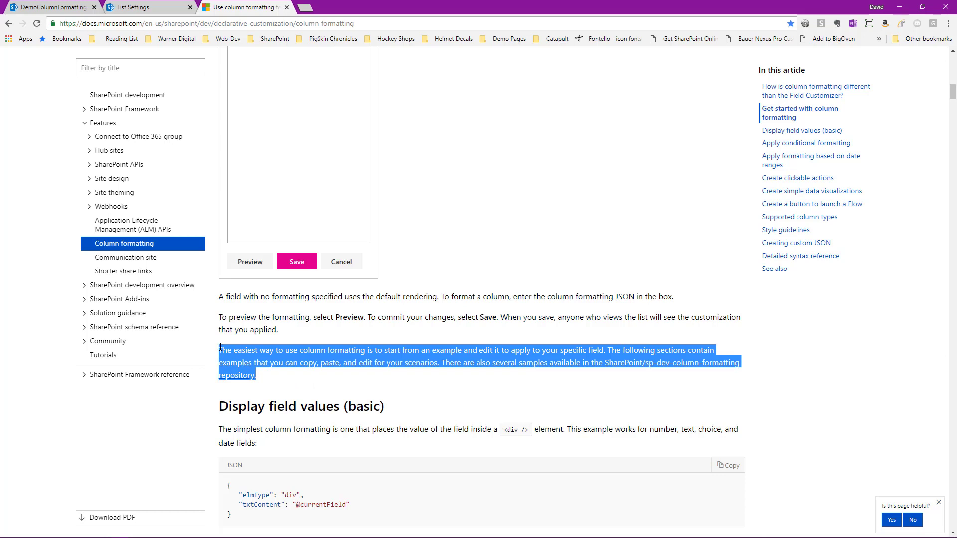
{"action": "left_click", "coordinate": [533, 382]}
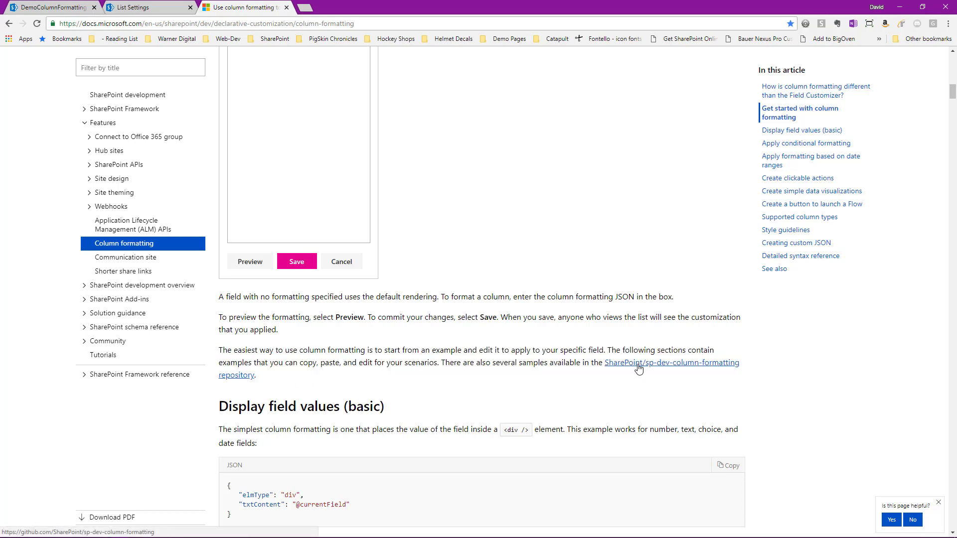
{"action": "right_click", "coordinate": [639, 370]}
{"action": "left_click", "coordinate": [659, 375]}
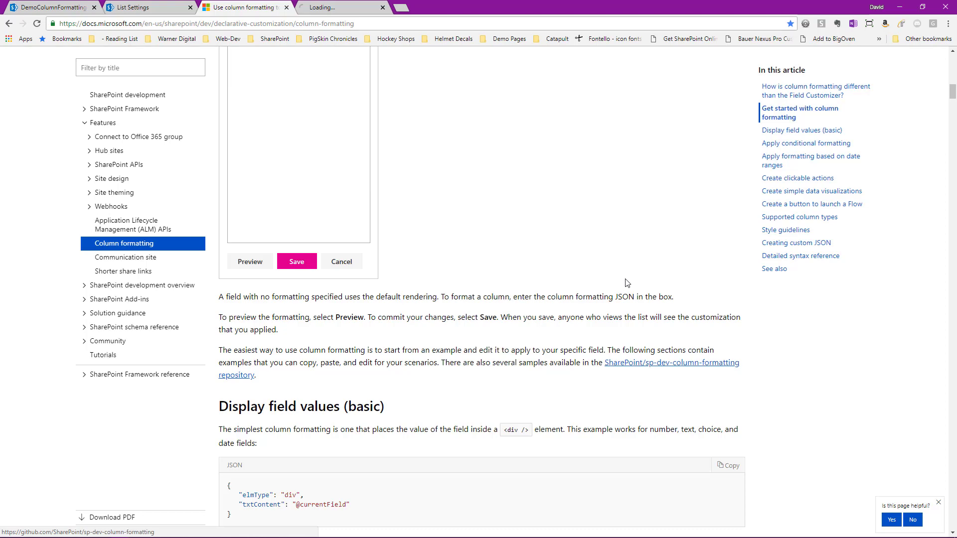
{"action": "left_click", "coordinate": [344, 7]}
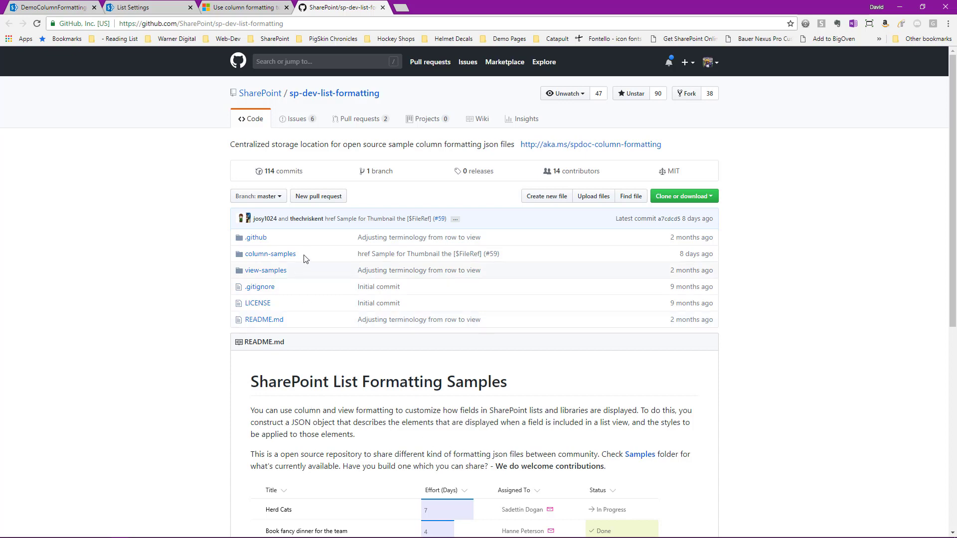
Step: Browse the repository's column-samples folder and open the text-conditional-format sample
{"action": "left_click", "coordinate": [278, 256]}
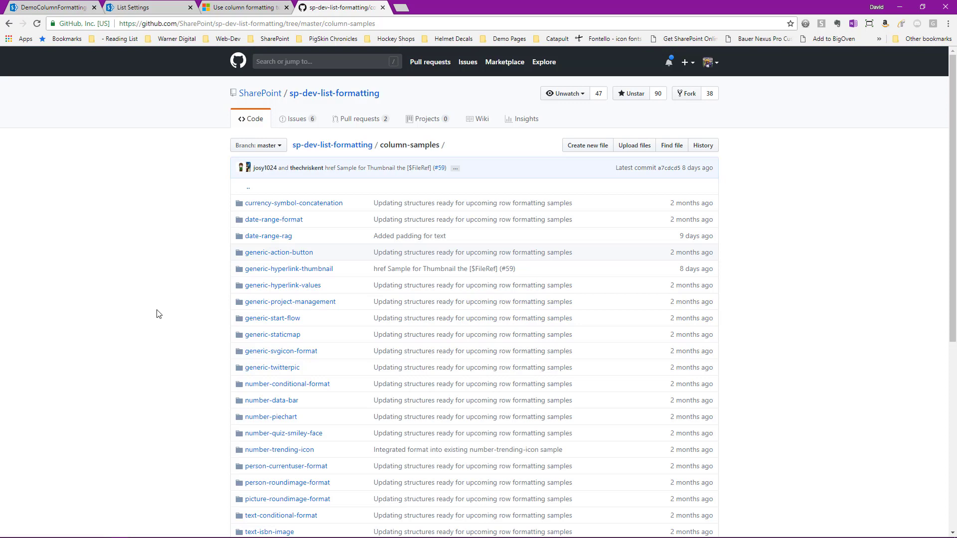
{"action": "scroll", "coordinate": [157, 314], "scroll_direction": "down", "scroll_amount": 1}
{"action": "scroll", "coordinate": [157, 314], "scroll_direction": "down", "scroll_amount": 5}
{"action": "scroll", "coordinate": [157, 314], "scroll_direction": "up", "scroll_amount": 6}
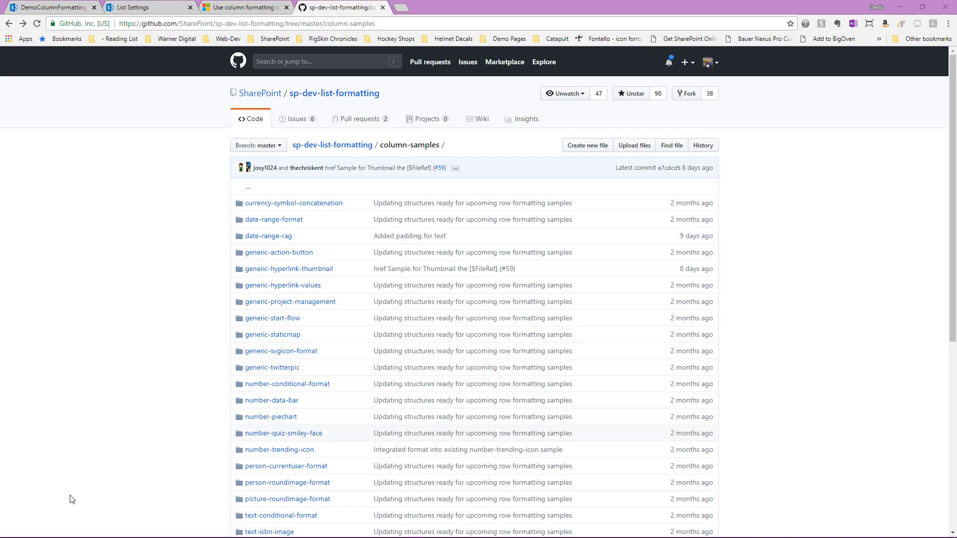
{"action": "scroll", "coordinate": [171, 424], "scroll_direction": "down", "scroll_amount": 4}
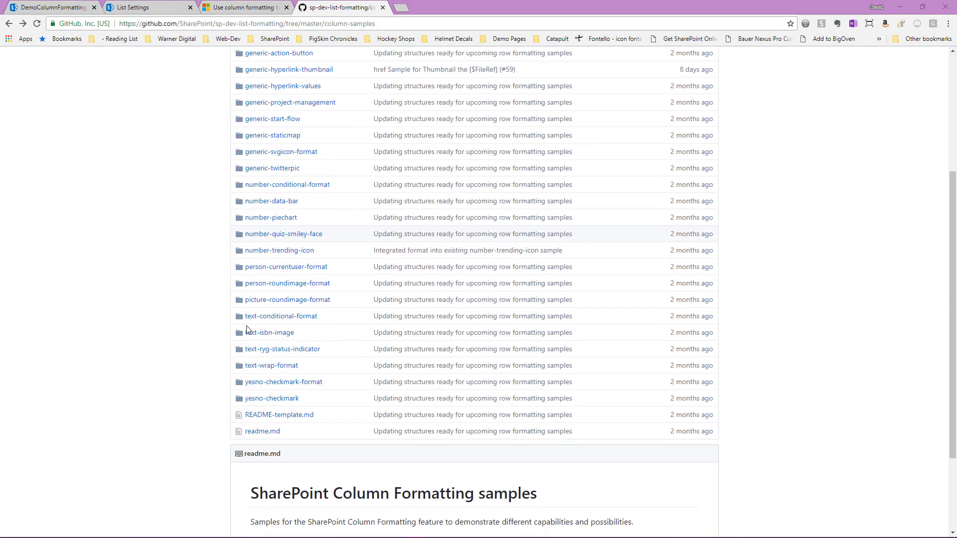
{"action": "left_click", "coordinate": [282, 317]}
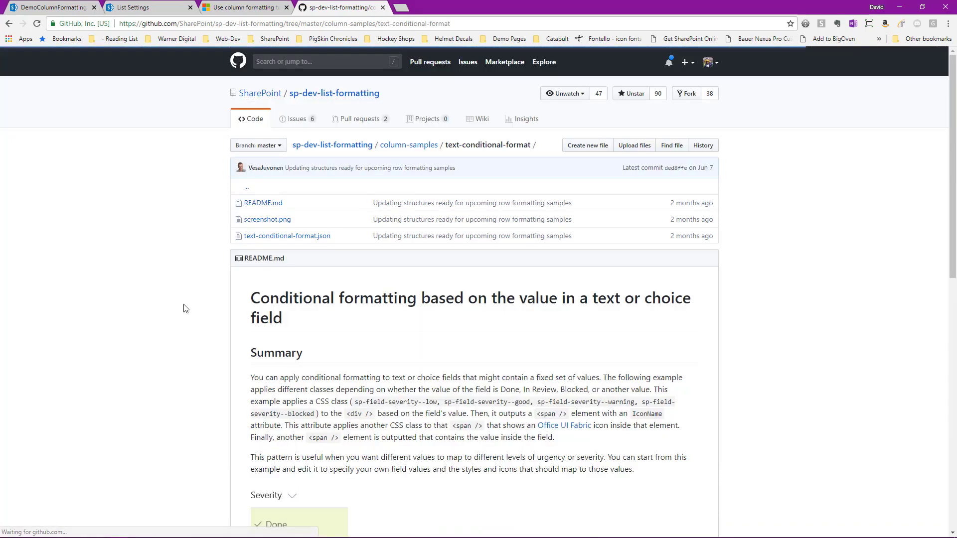
Step: Review the sample's README and open text-conditional-format.json as raw text
{"action": "scroll", "coordinate": [188, 304], "scroll_direction": "down", "scroll_amount": 6}
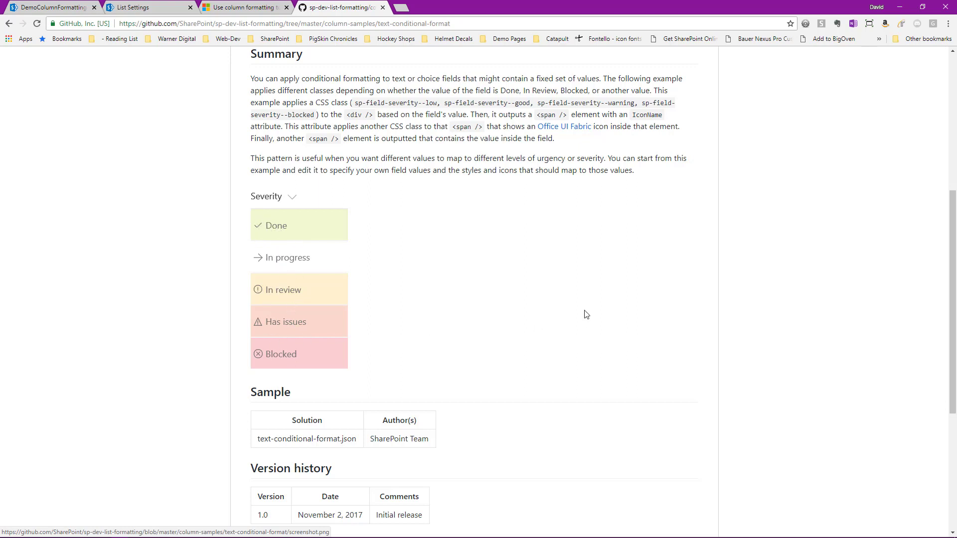
{"action": "scroll", "coordinate": [593, 299], "scroll_direction": "up", "scroll_amount": 5}
{"action": "scroll", "coordinate": [596, 298], "scroll_direction": "up", "scroll_amount": 2}
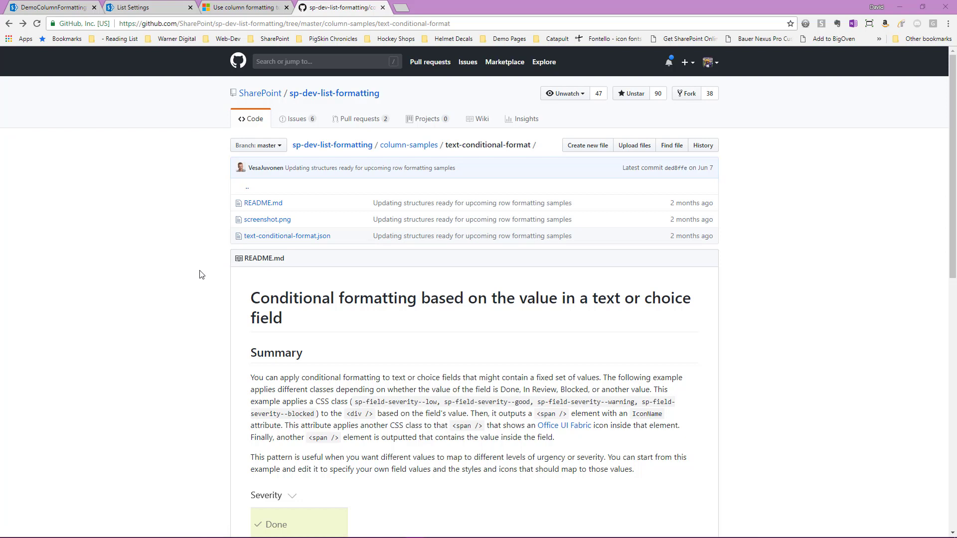
{"action": "left_click", "coordinate": [296, 240]}
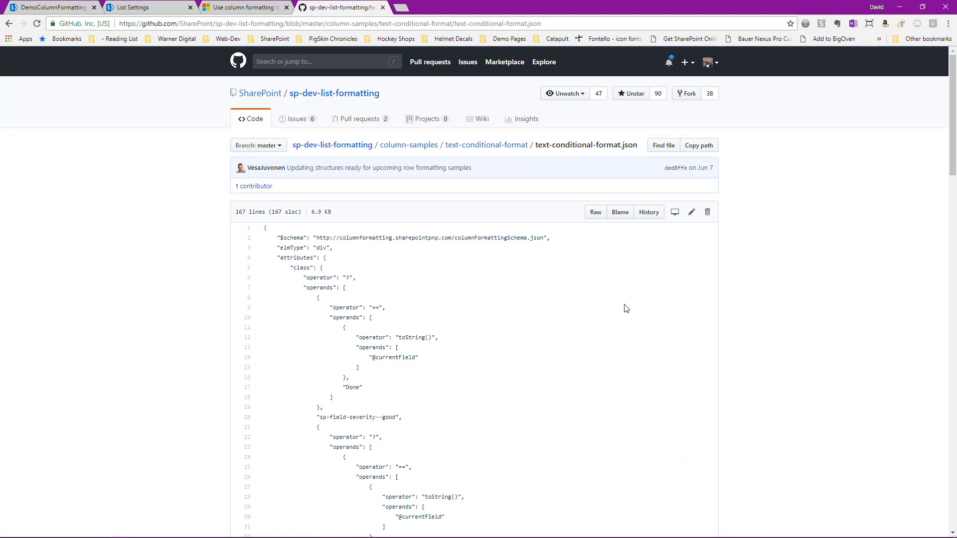
{"action": "left_click", "coordinate": [595, 213]}
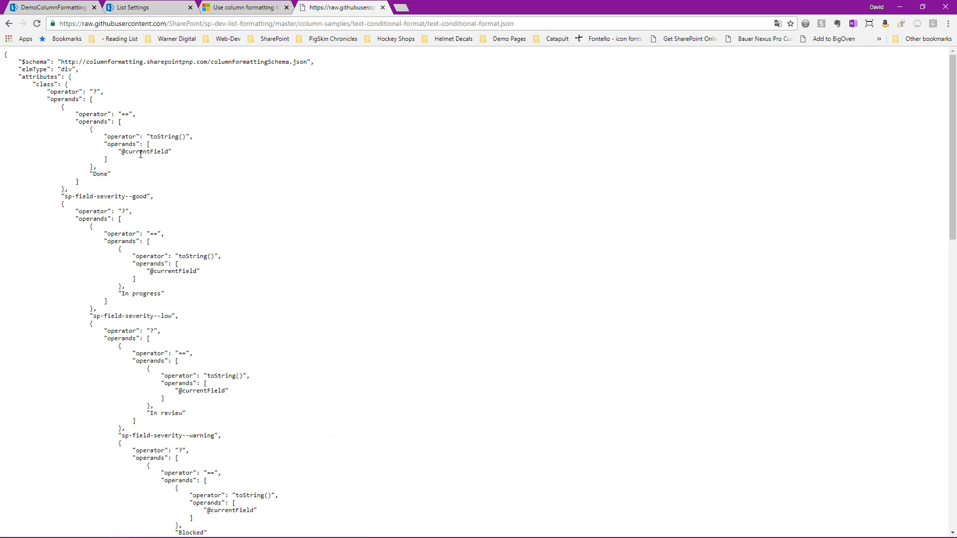
{"action": "left_click_drag", "start_coordinate": [122, 151], "coordinate": [169, 152]}
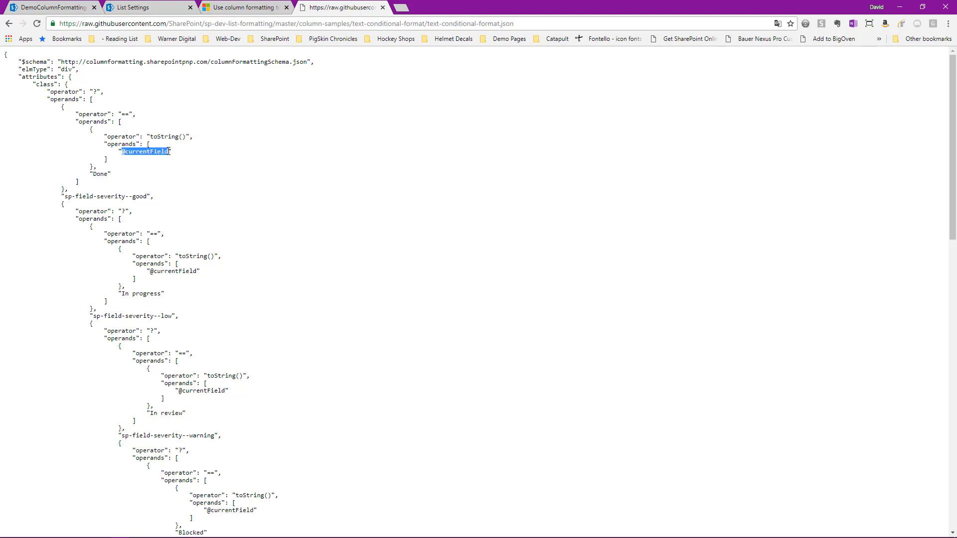
{"action": "left_click", "coordinate": [208, 156]}
{"action": "left_click_drag", "start_coordinate": [122, 152], "coordinate": [167, 154]}
{"action": "key", "text": "ctrl+a"}
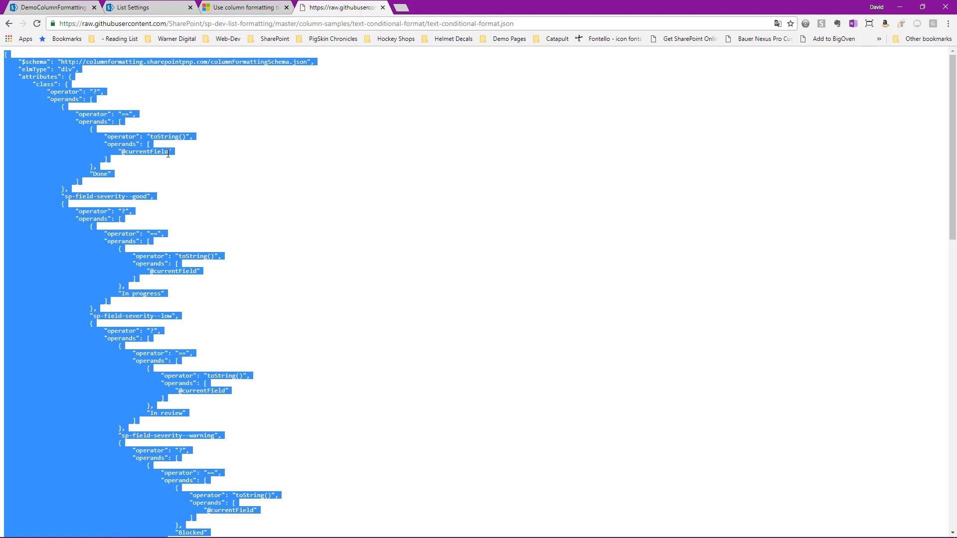
Step: Check the _Severity list and open the Severity column for editing from the list settings
{"action": "left_click", "coordinate": [58, 8]}
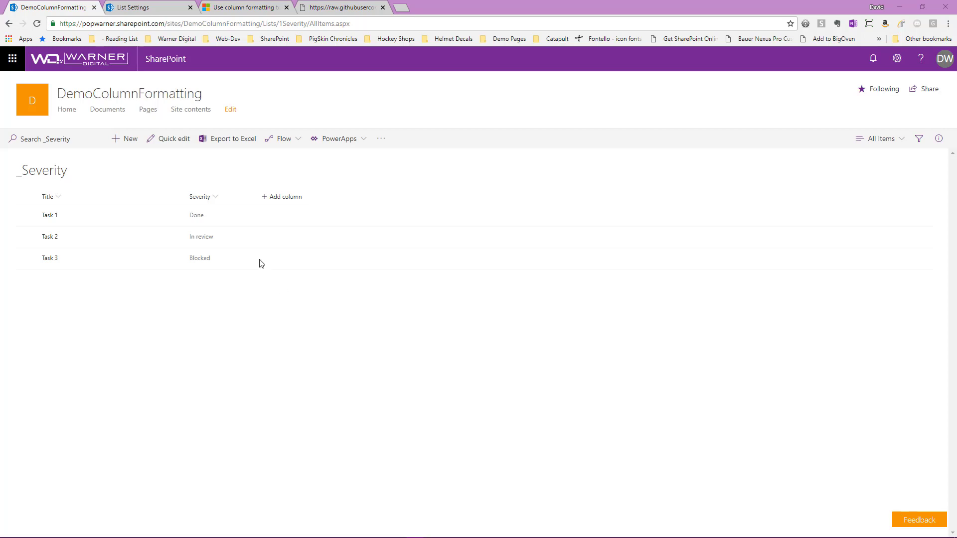
{"action": "left_click", "coordinate": [159, 10]}
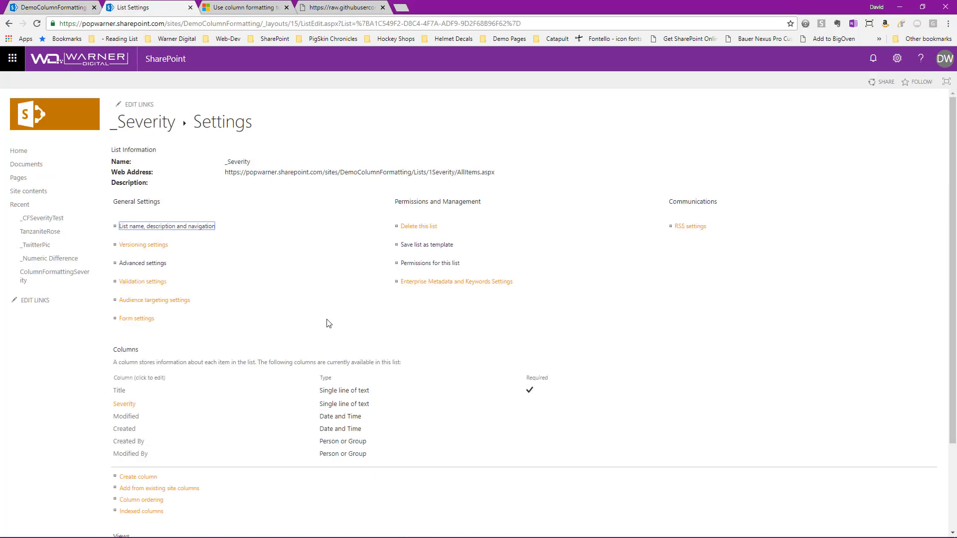
{"action": "left_click", "coordinate": [125, 405]}
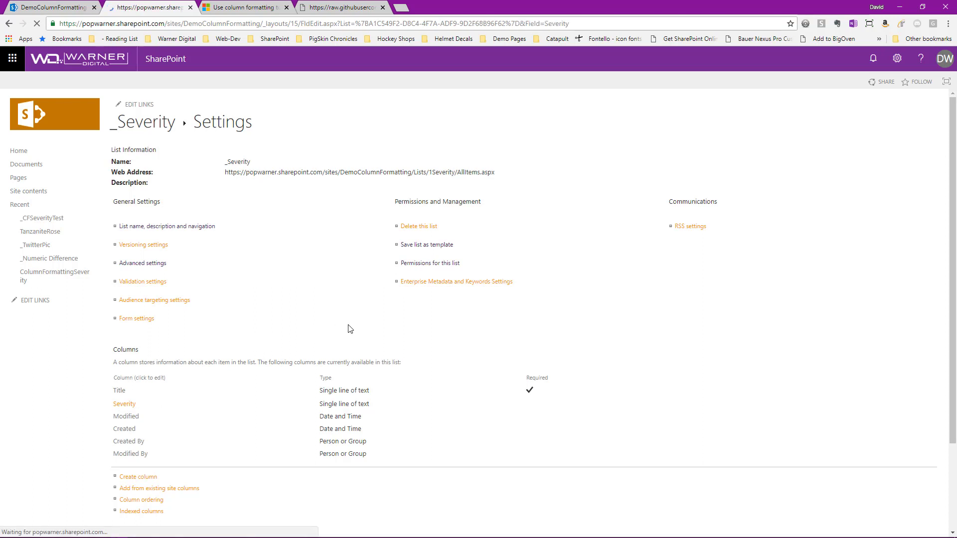
{"action": "scroll", "coordinate": [551, 244], "scroll_direction": "down", "scroll_amount": 3}
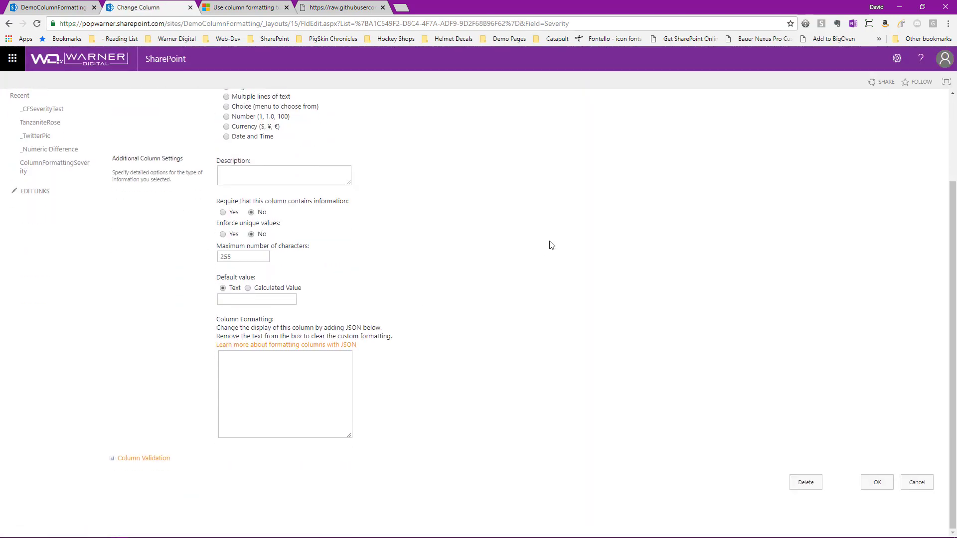
Step: Paste the copied JSON into the Severity column's Column Formatting field and save the column
{"action": "left_click_drag", "start_coordinate": [217, 318], "coordinate": [359, 328]}
{"action": "left_click", "coordinate": [454, 341]}
{"action": "left_click", "coordinate": [259, 382]}
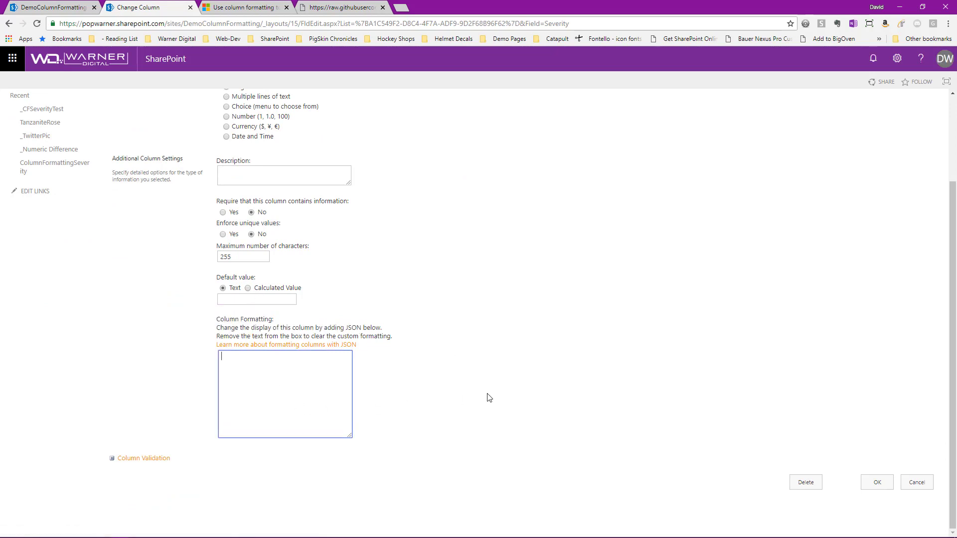
{"action": "key", "text": "ctrl+v"}
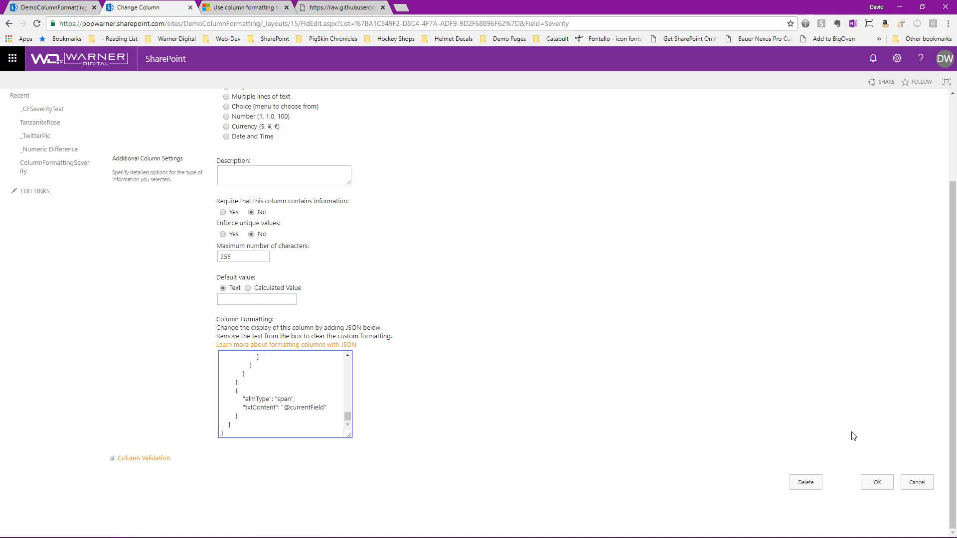
{"action": "left_click", "coordinate": [874, 482]}
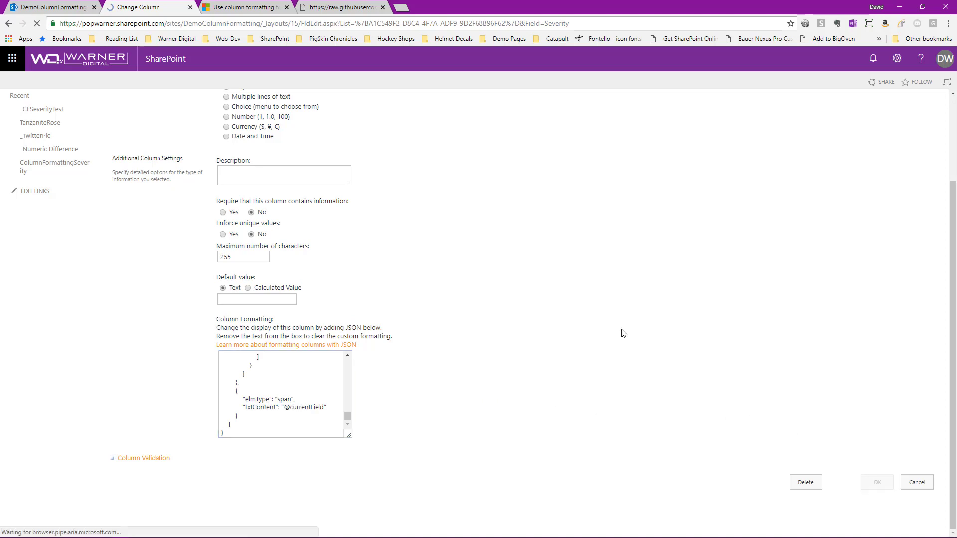
Step: Reload the _Severity list to check the formatting and open the Severity column's Format this column option
{"action": "left_click", "coordinate": [55, 8]}
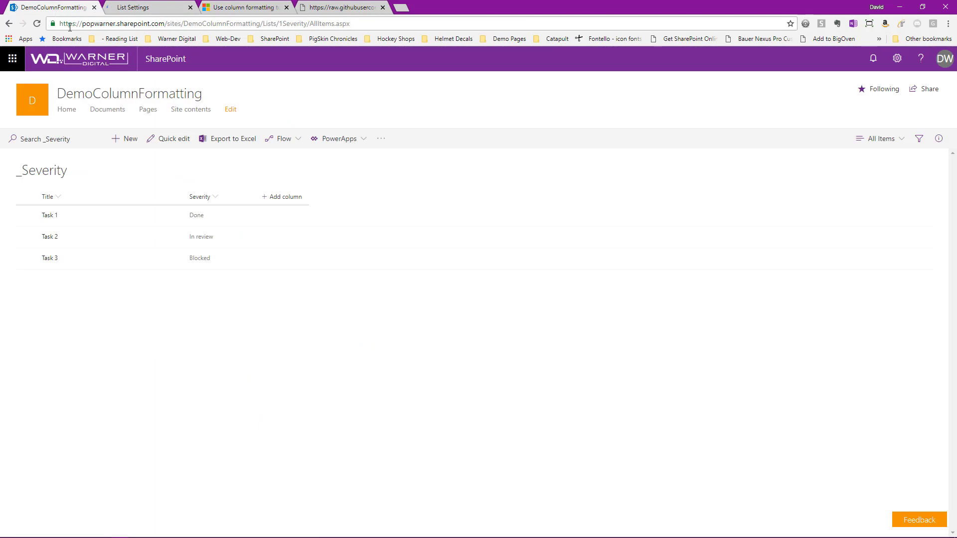
{"action": "left_click", "coordinate": [37, 24]}
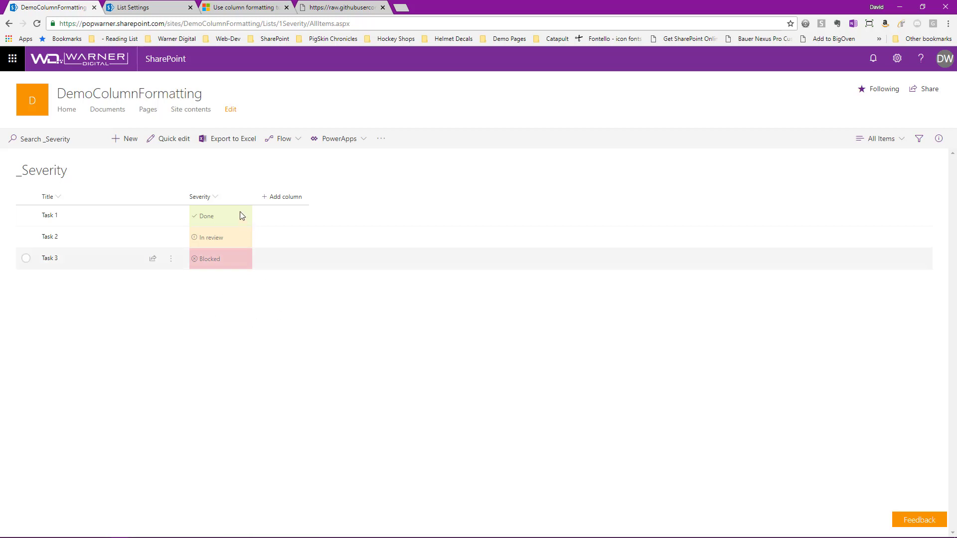
{"action": "left_click", "coordinate": [217, 196]}
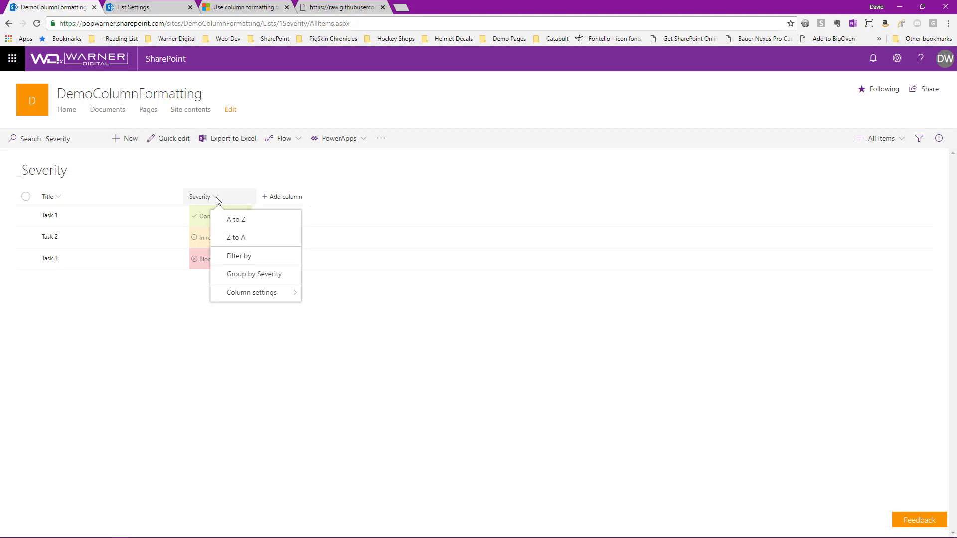
{"action": "mouse_move", "coordinate": [254, 298]}
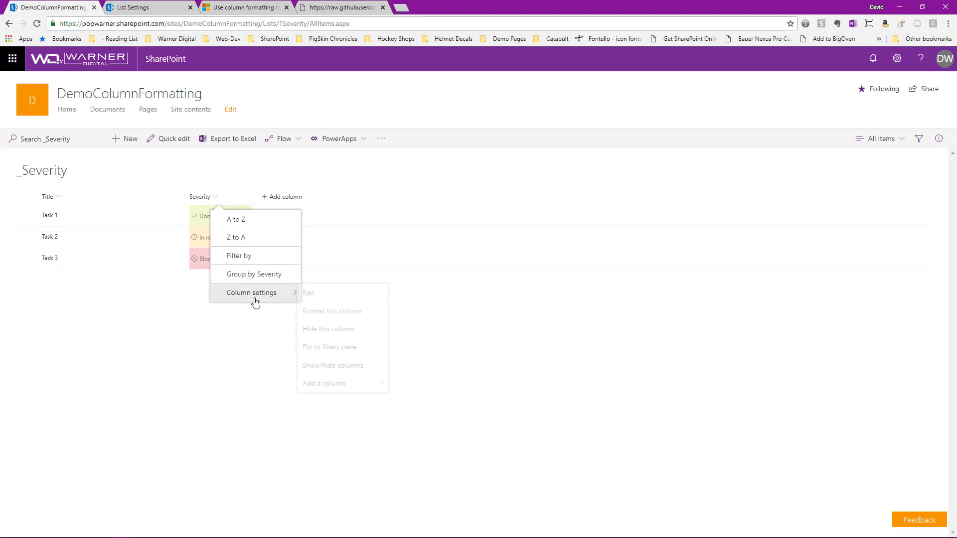
{"action": "left_click", "coordinate": [365, 315]}
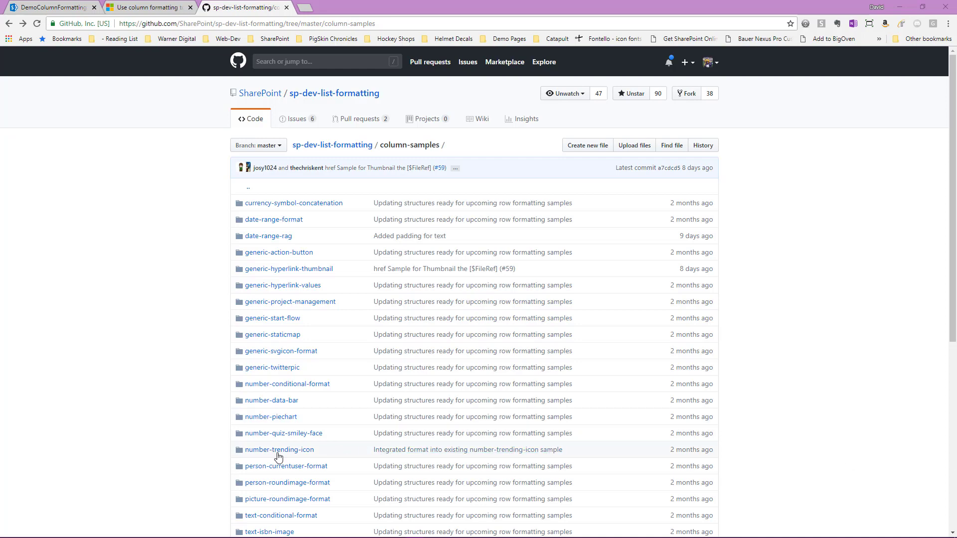
Step: Review the number-trending-icon sample and open number-trending-icon-with-difference.json as raw text
{"action": "left_click", "coordinate": [259, 451]}
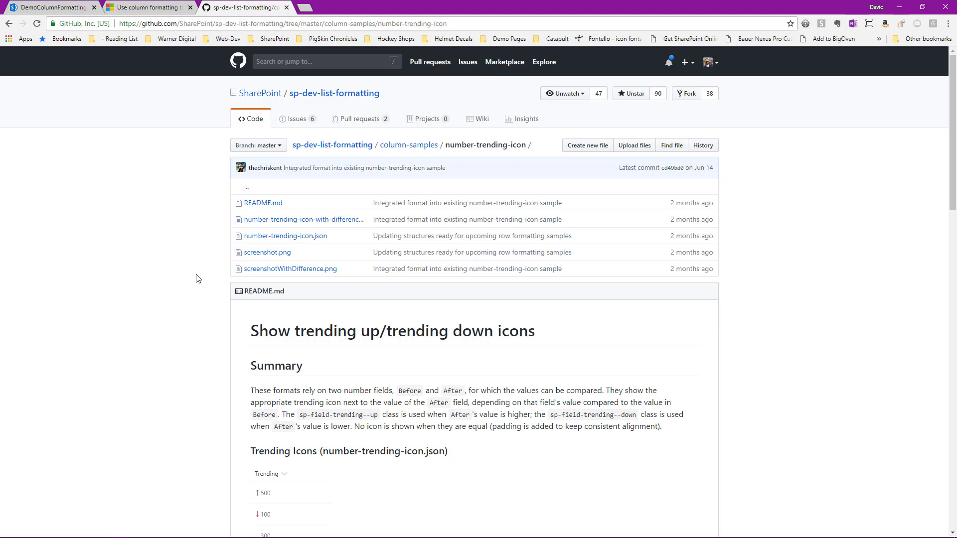
{"action": "scroll", "coordinate": [196, 278], "scroll_direction": "down", "scroll_amount": 5}
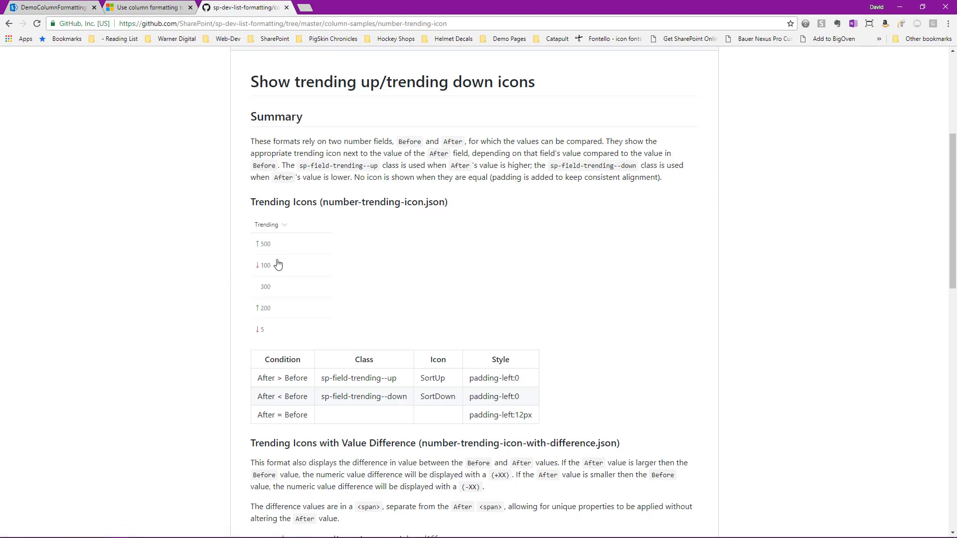
{"action": "scroll", "coordinate": [175, 236], "scroll_direction": "down", "scroll_amount": 6}
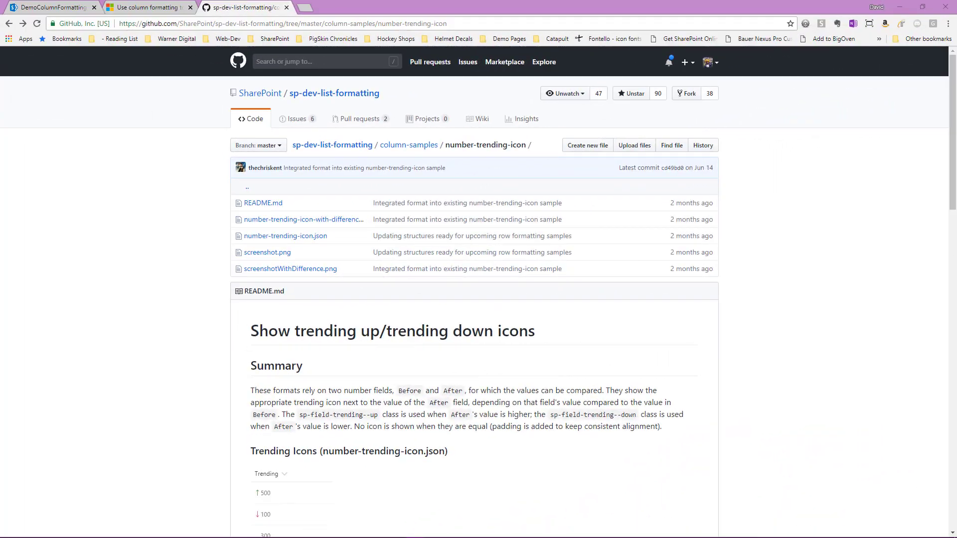
{"action": "left_click", "coordinate": [297, 221]}
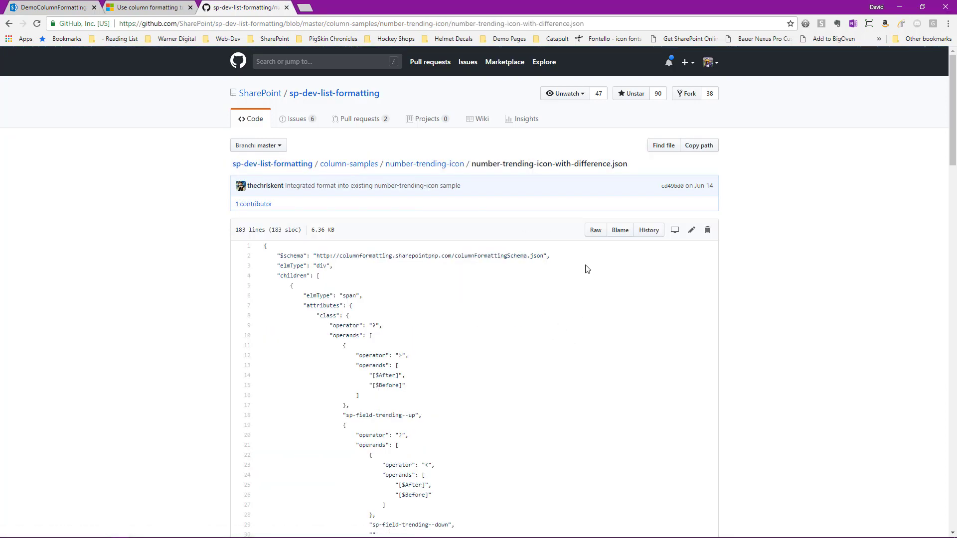
{"action": "left_click", "coordinate": [596, 231]}
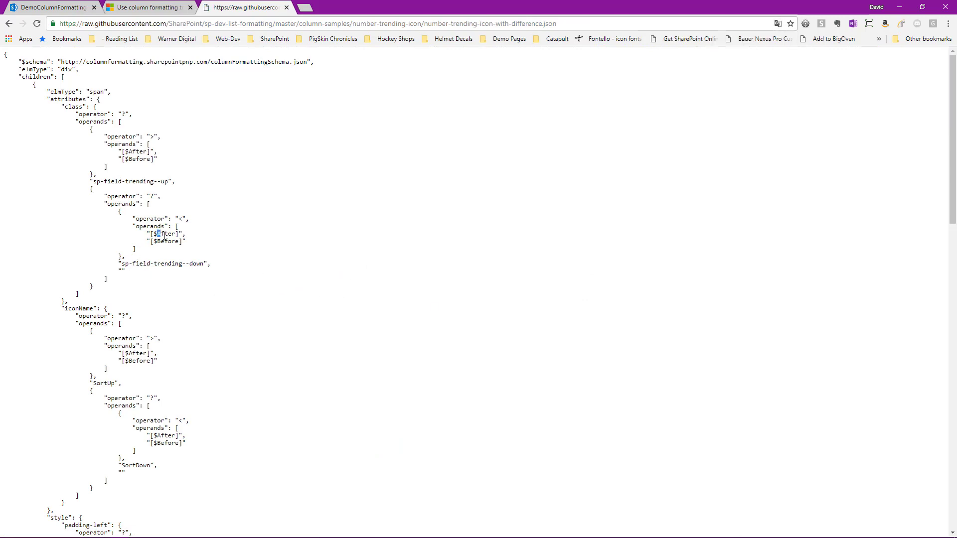
Step: Examine the After and Before references, copy the entire JSON, and switch to the _Numeric Difference list
{"action": "mouse_move", "coordinate": [164, 236]}
{"action": "left_mouse_down"}
{"action": "mouse_move", "coordinate": [177, 235]}
{"action": "mouse_move", "coordinate": [159, 242]}
{"action": "mouse_move", "coordinate": [175, 244]}
{"action": "mouse_move", "coordinate": [165, 234]}
{"action": "mouse_move", "coordinate": [178, 235]}
{"action": "mouse_move", "coordinate": [177, 243]}
{"action": "left_mouse_up"}
{"action": "left_click", "coordinate": [254, 253]}
{"action": "key", "text": "ctrl+a"}
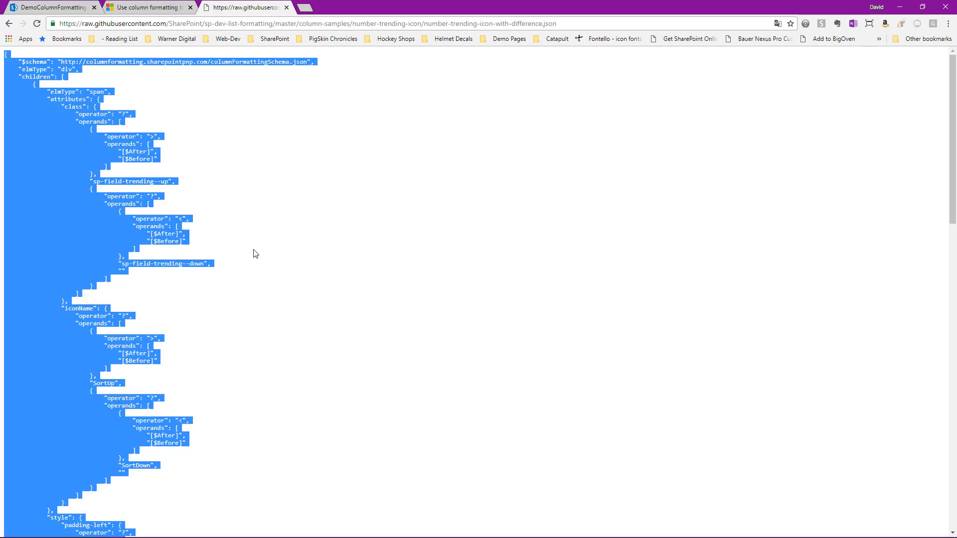
{"action": "left_click", "coordinate": [56, 10]}
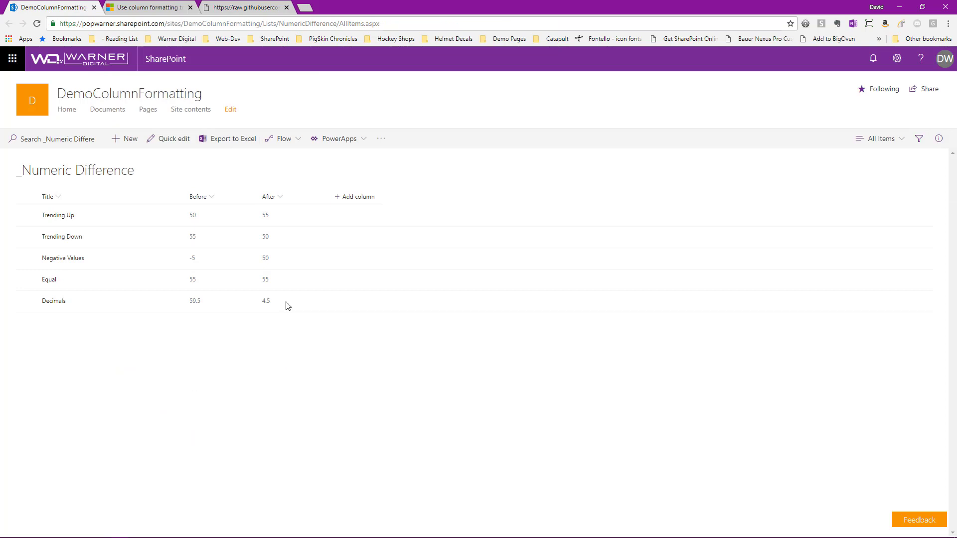
Step: Preview the copied JSON as formatting for the After column in the _Numeric Difference list, and cancel without saving
{"action": "left_click", "coordinate": [280, 197]}
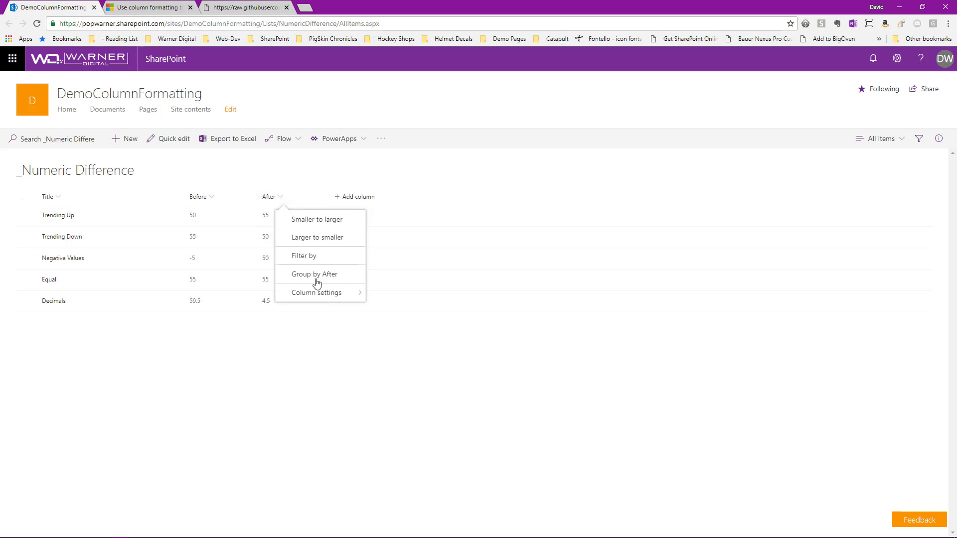
{"action": "mouse_move", "coordinate": [318, 295]}
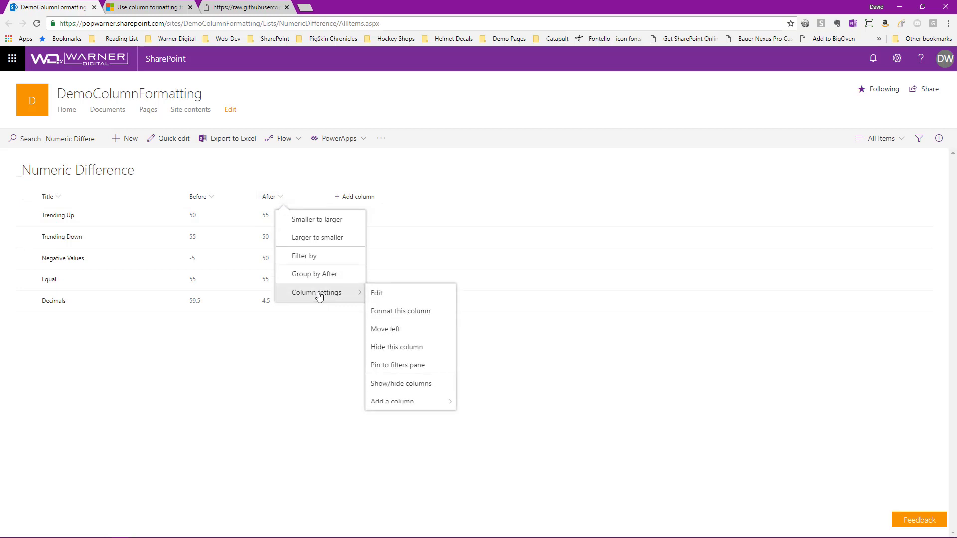
{"action": "left_click", "coordinate": [401, 311]}
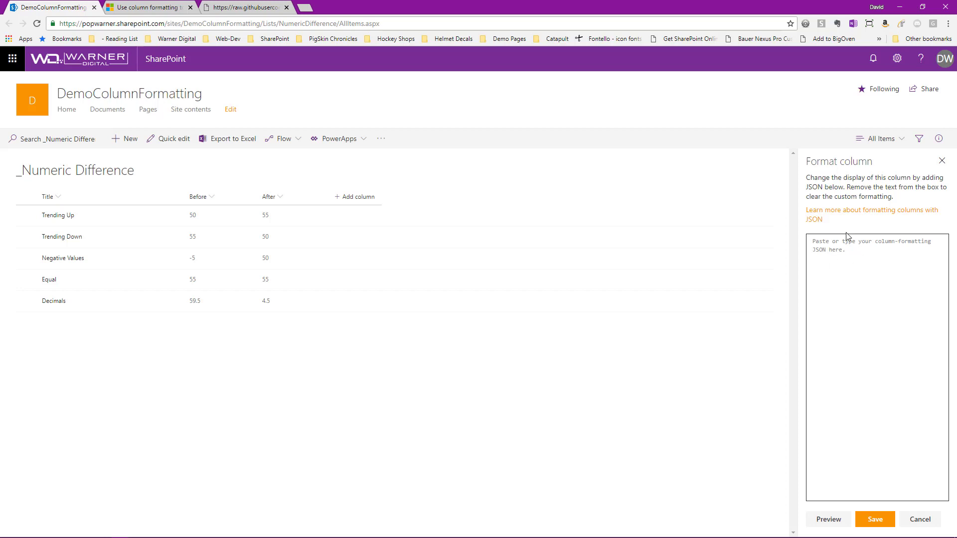
{"action": "left_click", "coordinate": [857, 256]}
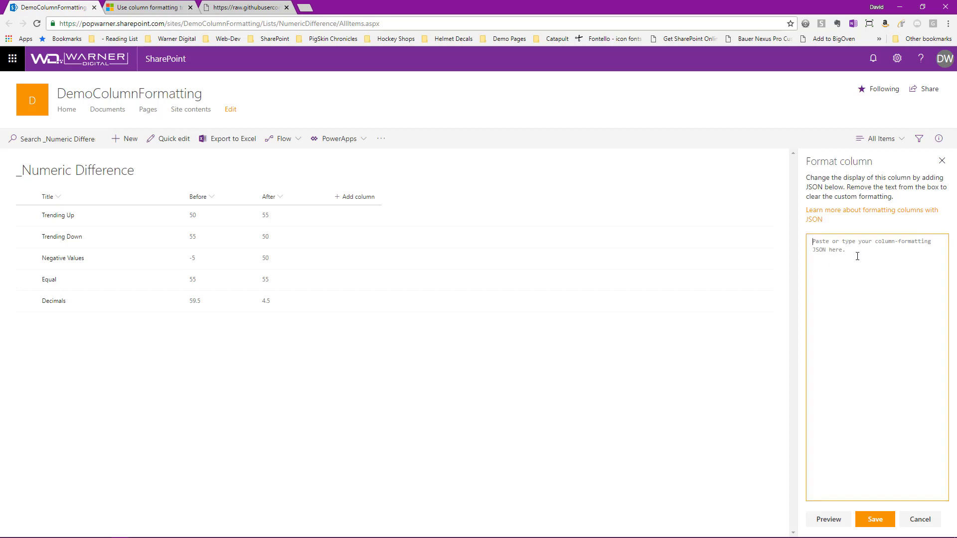
{"action": "key", "text": "ctrl+v"}
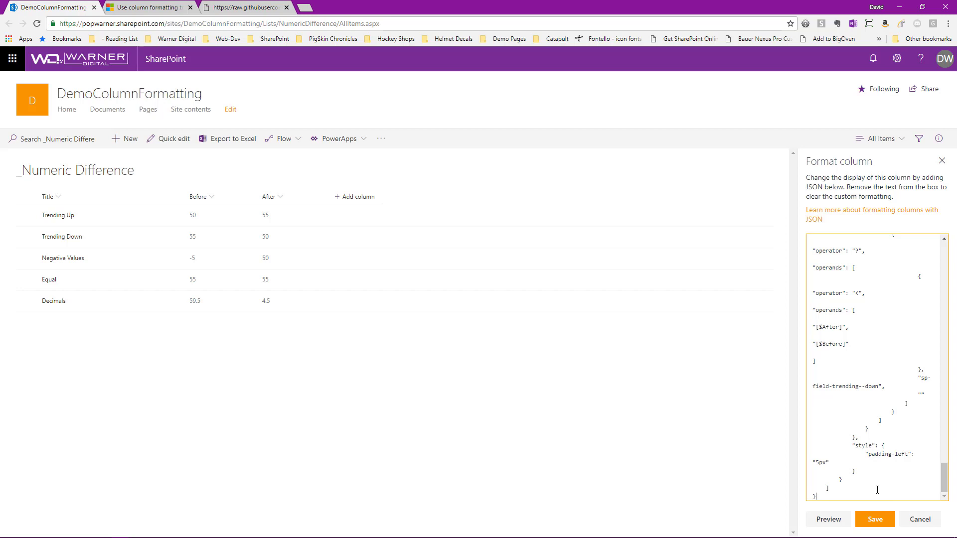
{"action": "left_click", "coordinate": [830, 520]}
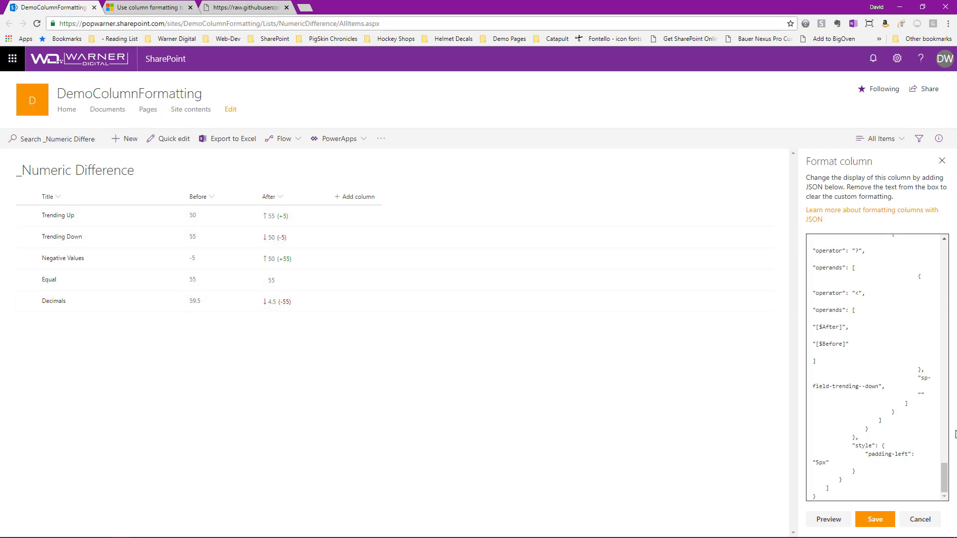
{"action": "left_click", "coordinate": [920, 519]}
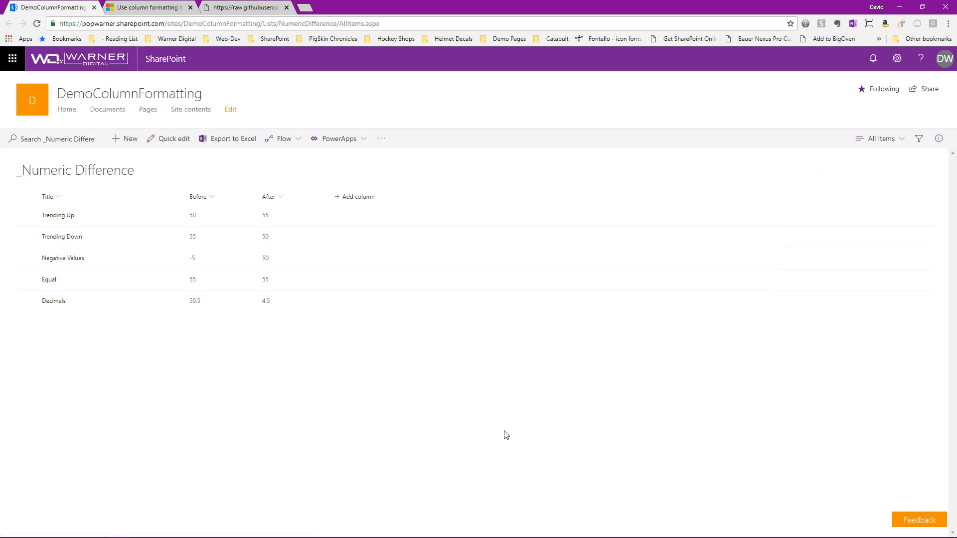
Step: Paste the copied JSON as the After column's formatting, save it, and close the column formatting pane
{"action": "left_click", "coordinate": [273, 196]}
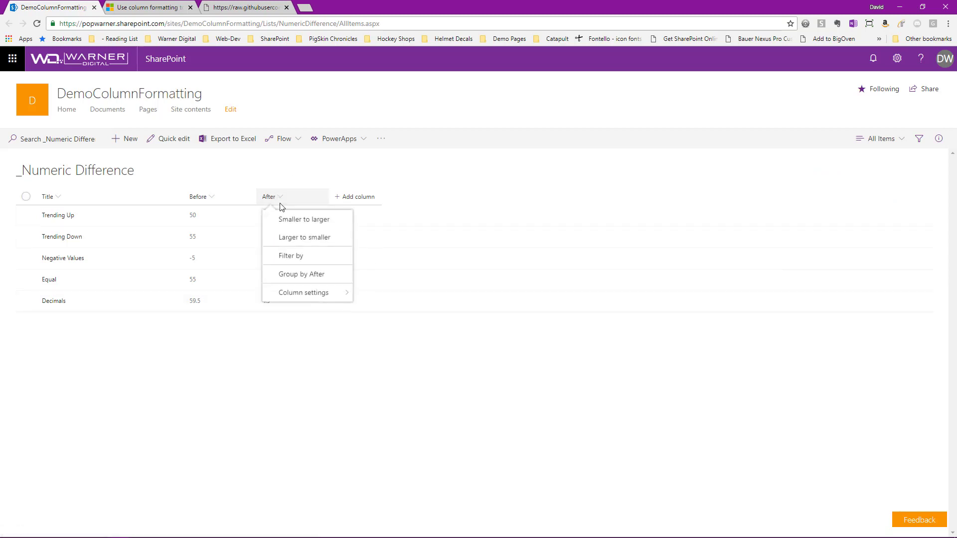
{"action": "left_click", "coordinate": [306, 294]}
{"action": "left_click", "coordinate": [391, 310]}
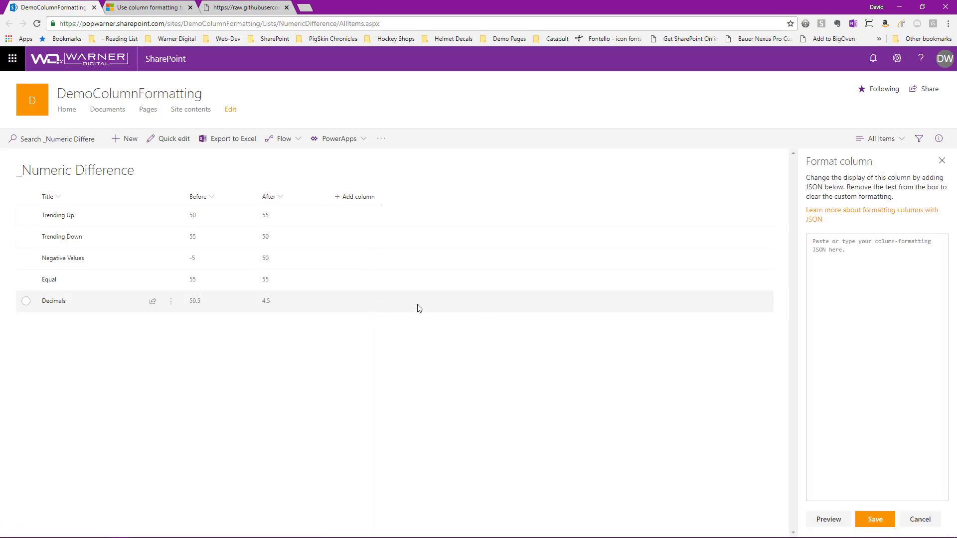
{"action": "left_click", "coordinate": [871, 301]}
{"action": "key", "text": "ctrl+v"}
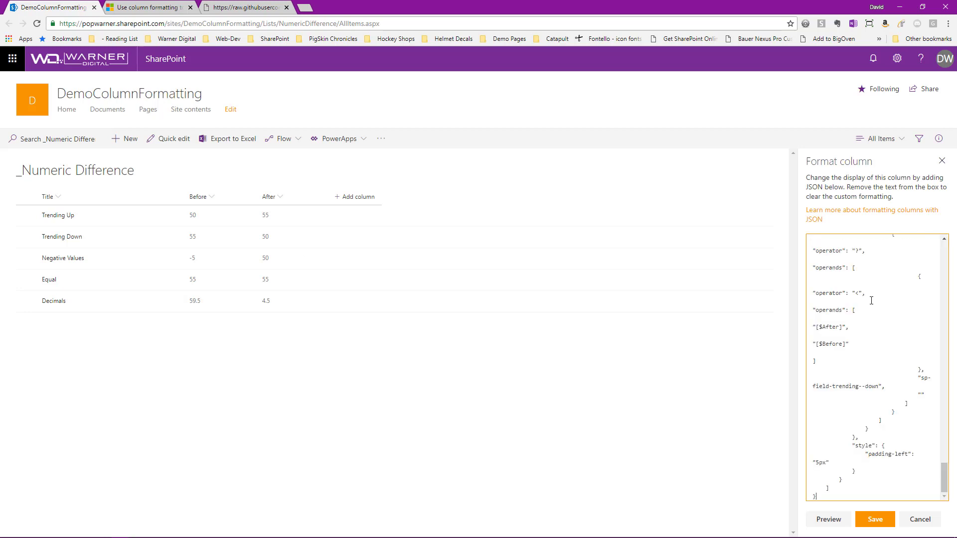
{"action": "left_click", "coordinate": [872, 518]}
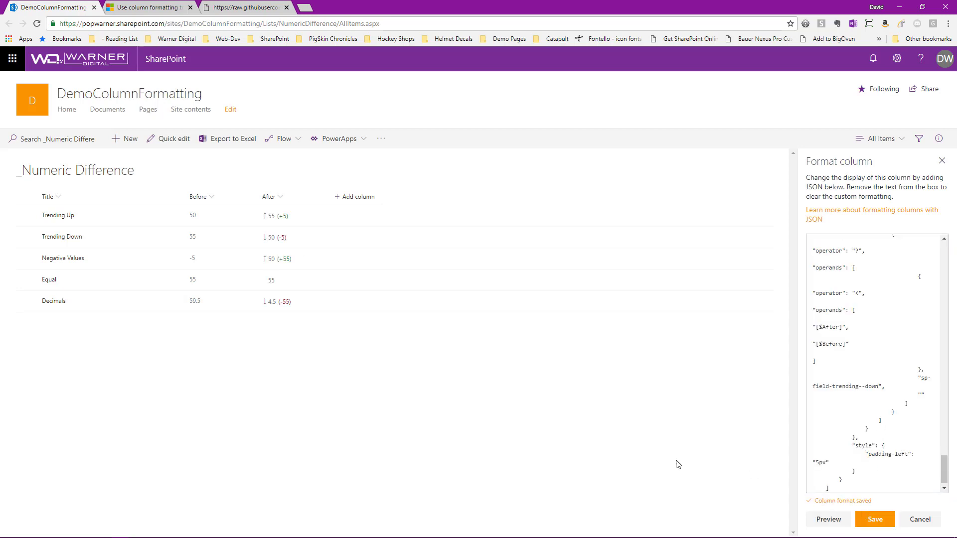
{"action": "left_click", "coordinate": [943, 162]}
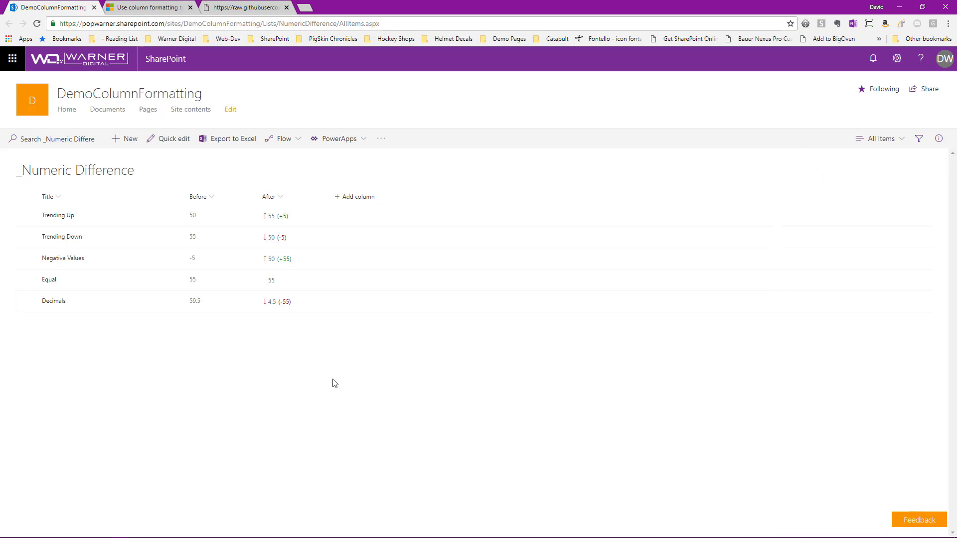
Step: Add a list item titled Trending Up with a Before value of 0 and an After value of 55
{"action": "left_click", "coordinate": [129, 139]}
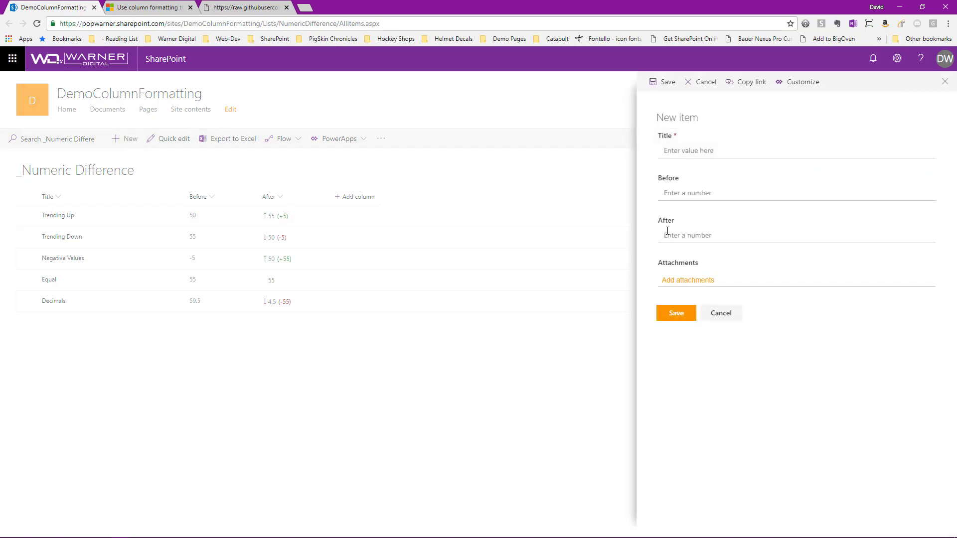
{"action": "left_click", "coordinate": [719, 150]}
{"action": "type", "text": "T"}
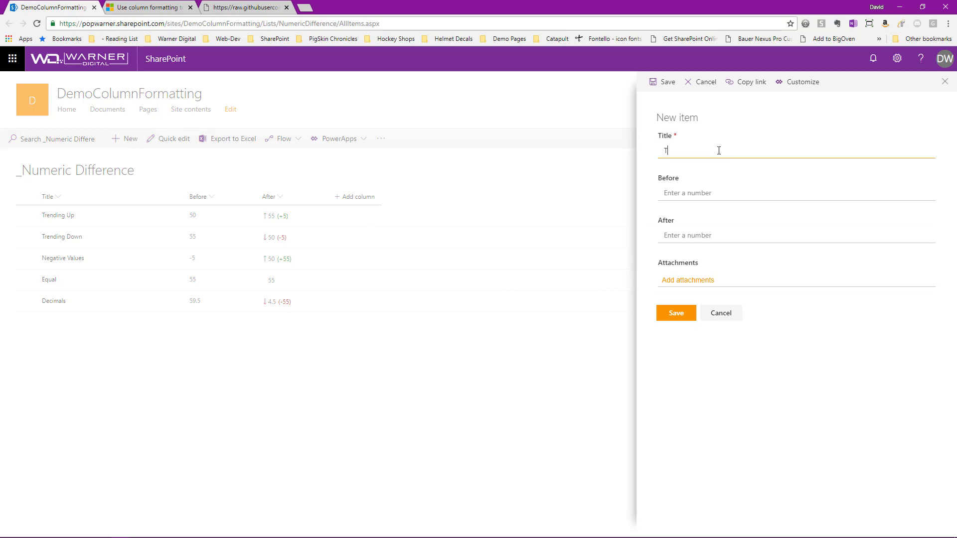
{"action": "type", "text": "rending Up"}
{"action": "key", "text": "Tab"}
{"action": "type", "text": "5"}
{"action": "key", "text": "Tab"}
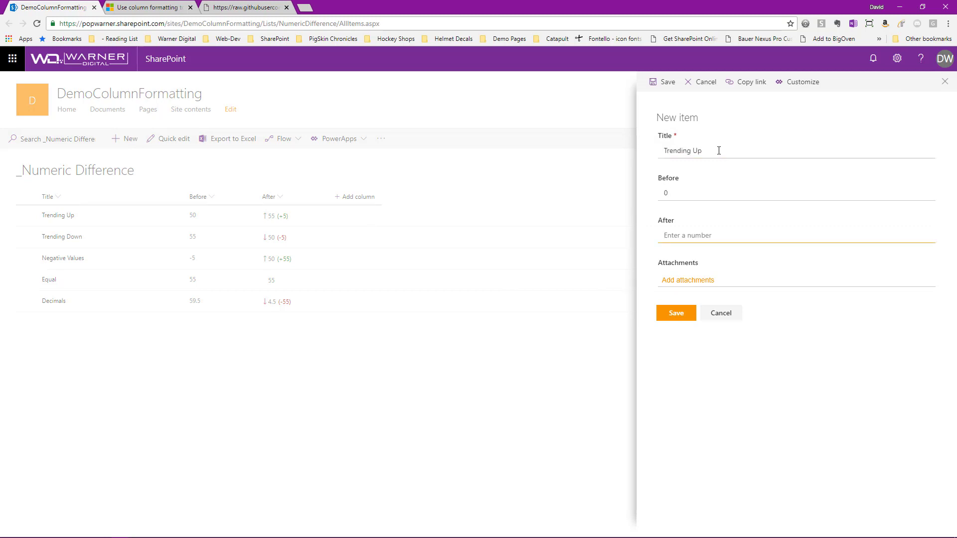
{"action": "type", "text": "55"}
{"action": "left_click", "coordinate": [676, 314]}
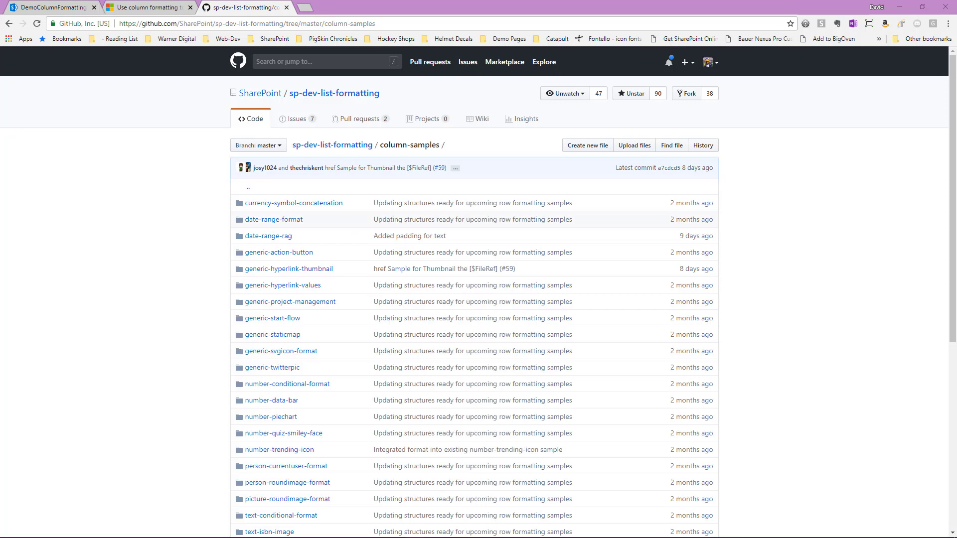
Step: Open the generic-twitterpic sample in the column-samples folder on GitHub and review its README description and image sizes
{"action": "left_click", "coordinate": [269, 373]}
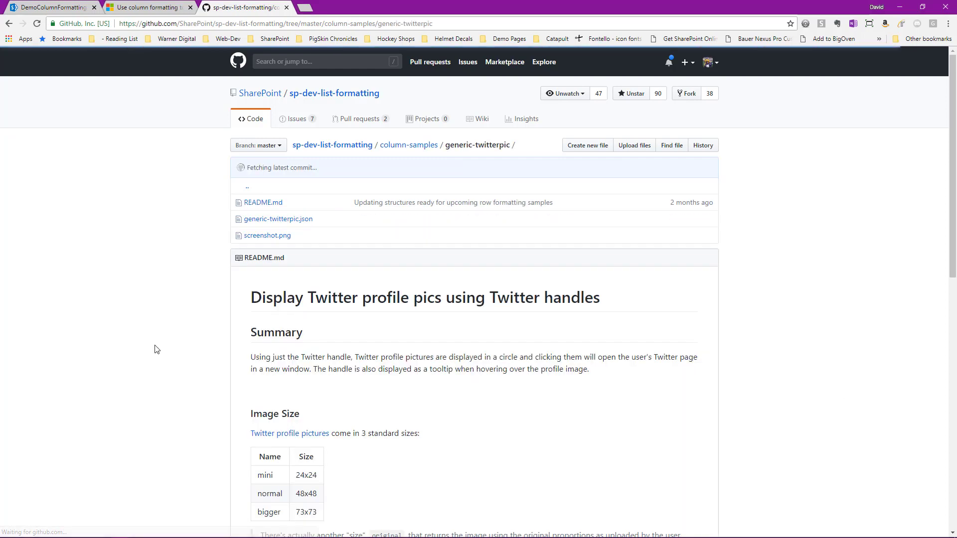
{"action": "scroll", "coordinate": [182, 266], "scroll_direction": "down", "scroll_amount": 1}
{"action": "scroll", "coordinate": [182, 265], "scroll_direction": "down", "scroll_amount": 3}
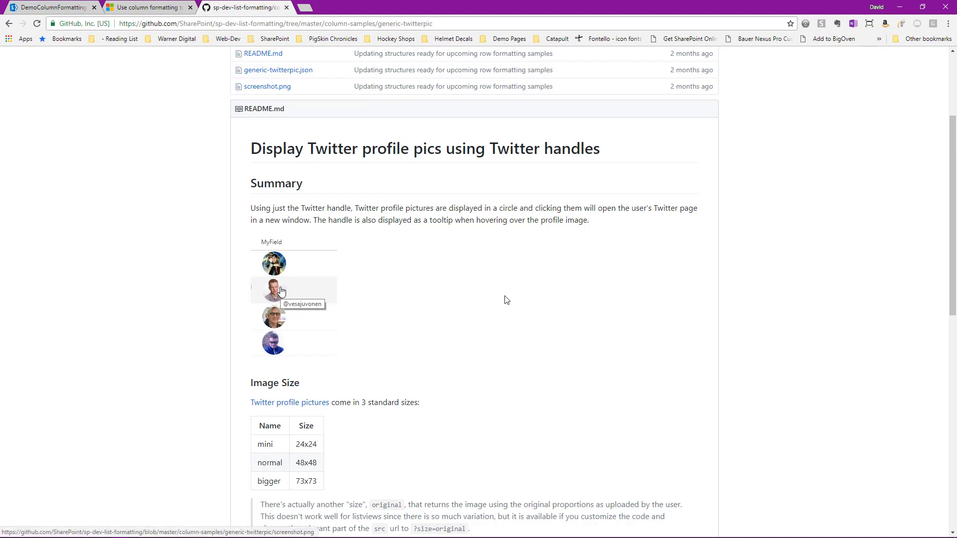
{"action": "key", "text": "alt+Left"}
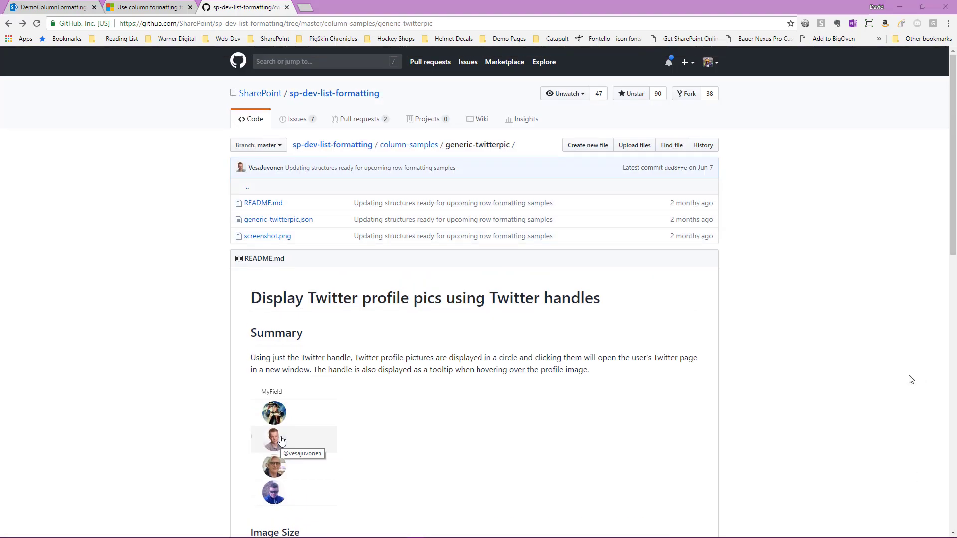
{"action": "left_click", "coordinate": [306, 223]}
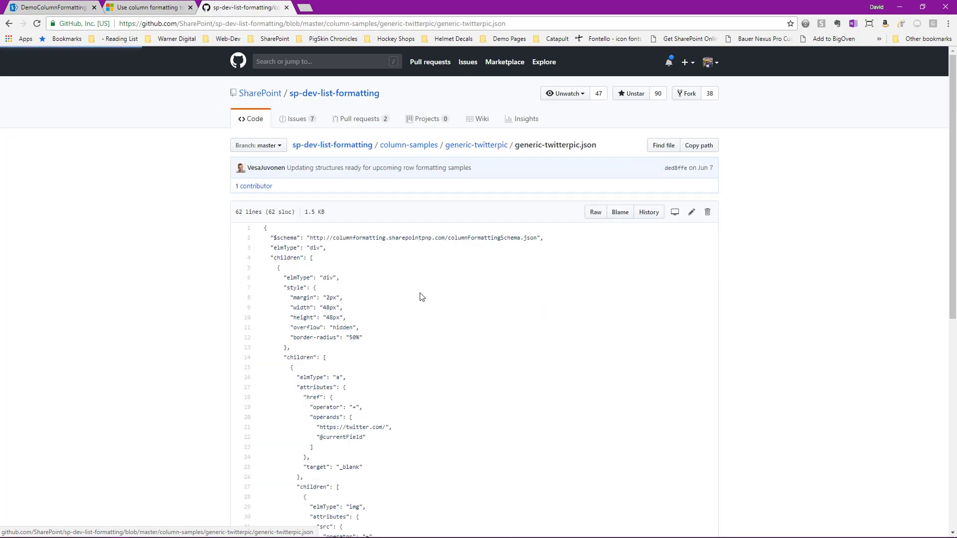
{"action": "left_click", "coordinate": [595, 216]}
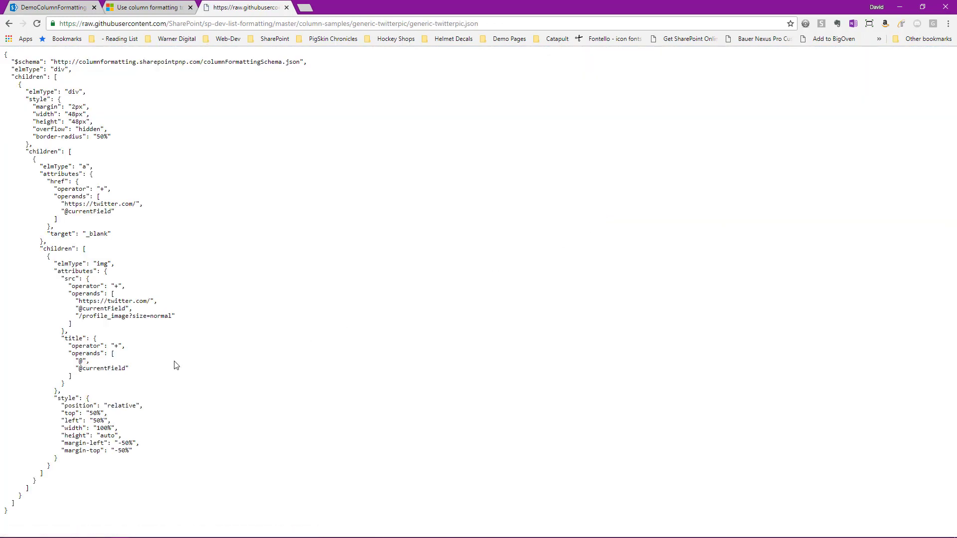
{"action": "double_click", "coordinate": [99, 369]}
{"action": "key", "text": "ctrl+a"}
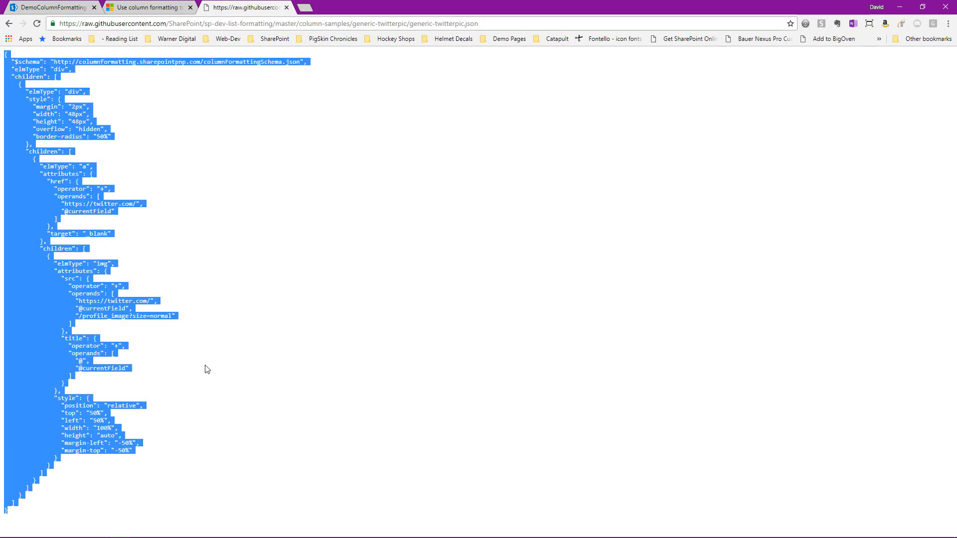
Step: Apply the copied JSON as formatting for the Twitter Profile Name column in the _TwitterPic list and save it
{"action": "left_click", "coordinate": [60, 10]}
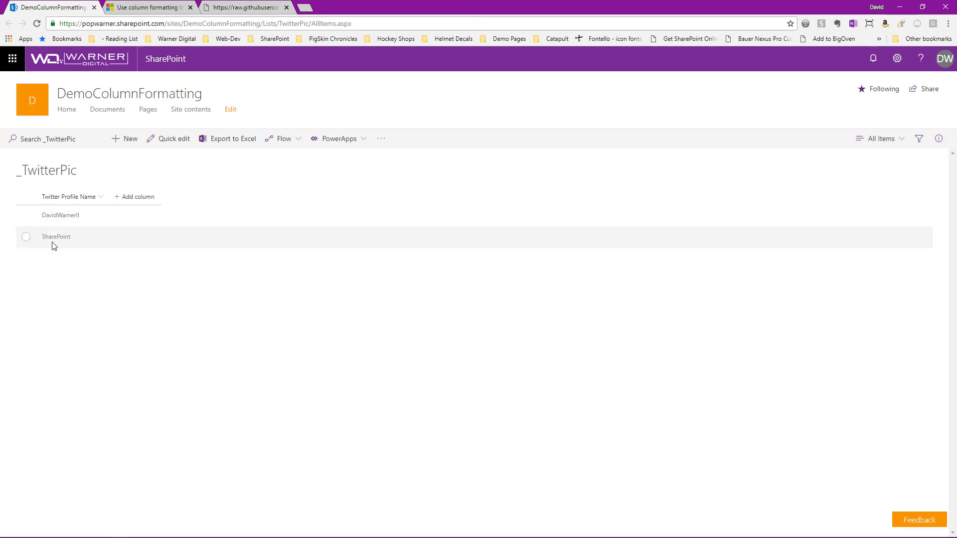
{"action": "left_click", "coordinate": [93, 199]}
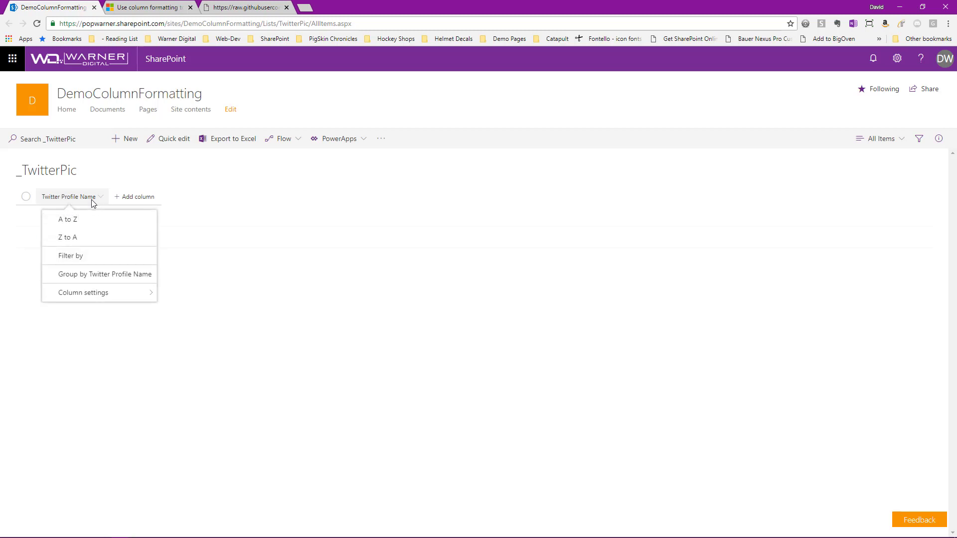
{"action": "mouse_move", "coordinate": [112, 297]}
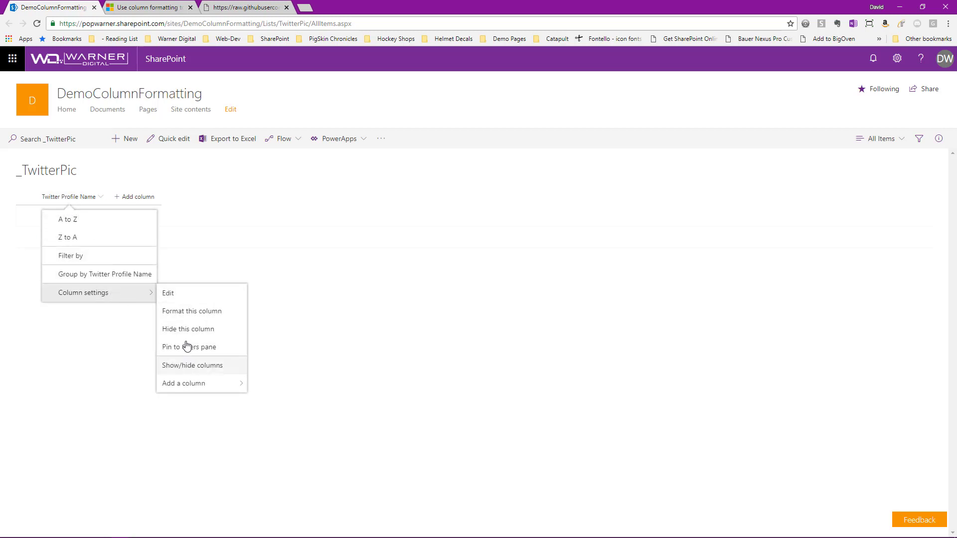
{"action": "left_click", "coordinate": [184, 316]}
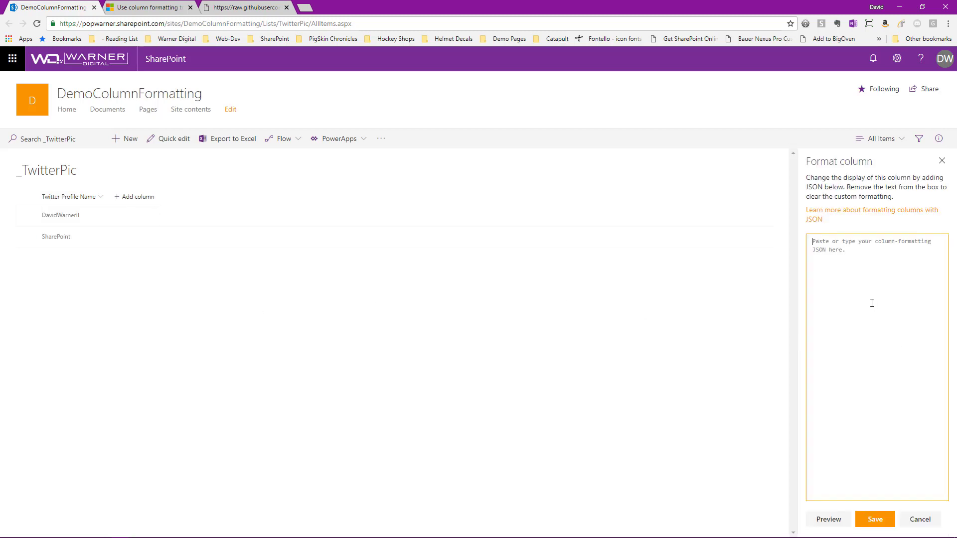
{"action": "key", "text": "ctrl+v"}
{"action": "left_click", "coordinate": [875, 520]}
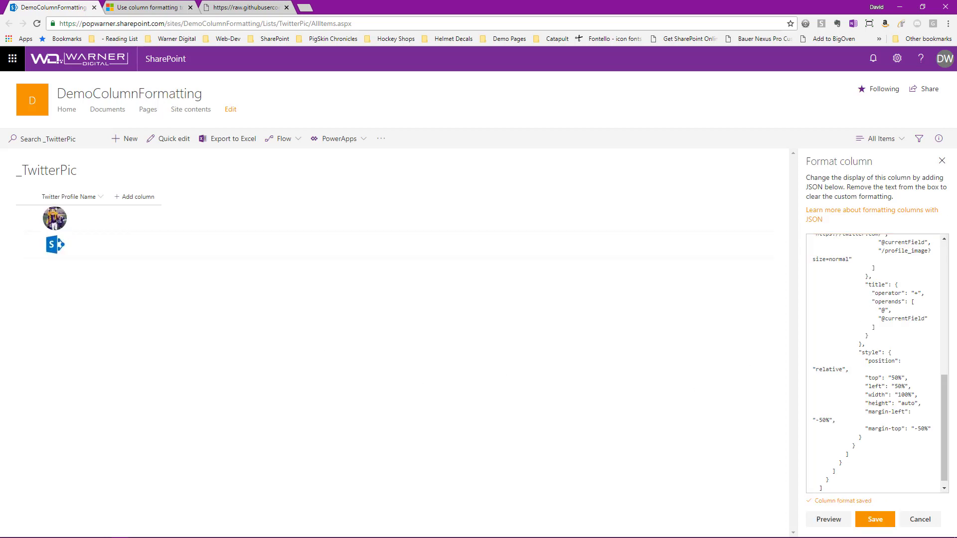
{"action": "left_click", "coordinate": [942, 161]}
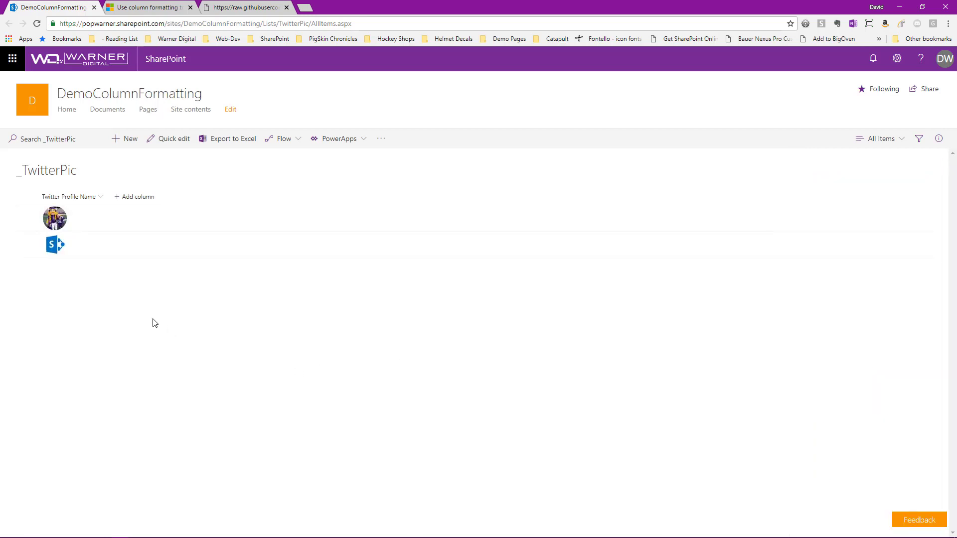
Step: Add a list item with the person's full name as title and their Twitter handle, and open their Twitter profile from its picture
{"action": "mouse_move", "coordinate": [59, 244]}
{"action": "left_click", "coordinate": [121, 139]}
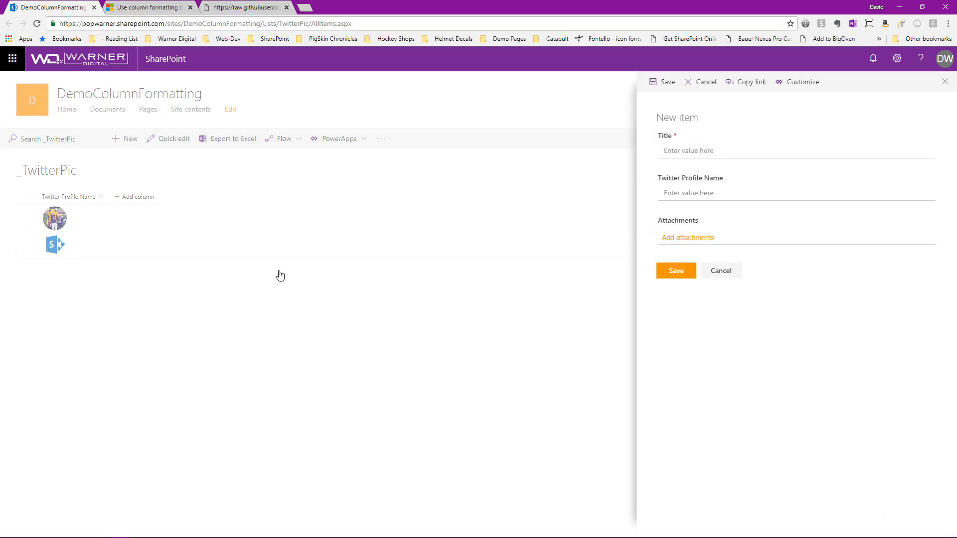
{"action": "left_click", "coordinate": [698, 151]}
{"action": "type", "text": "Chris Kent"}
{"action": "key", "text": "Tab"}
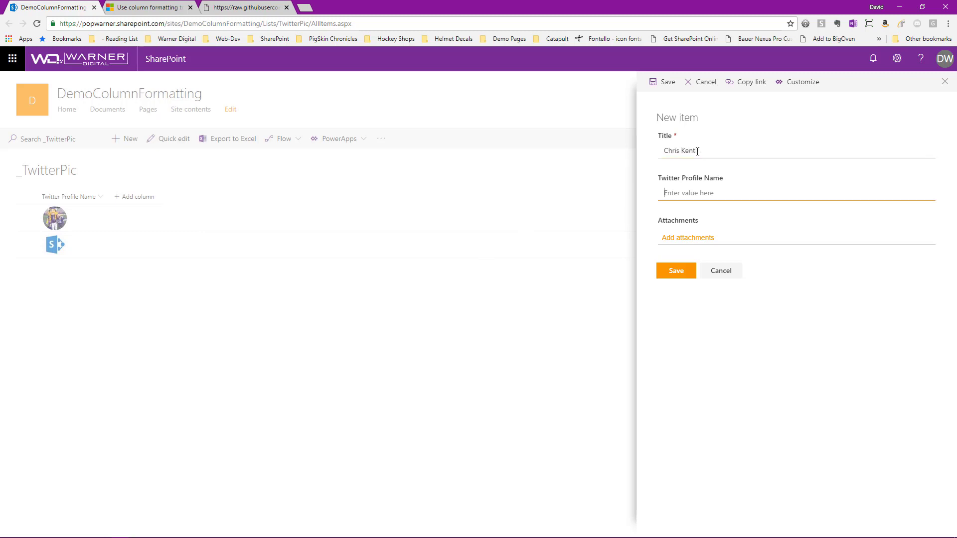
{"action": "type", "text": "thechriskent"}
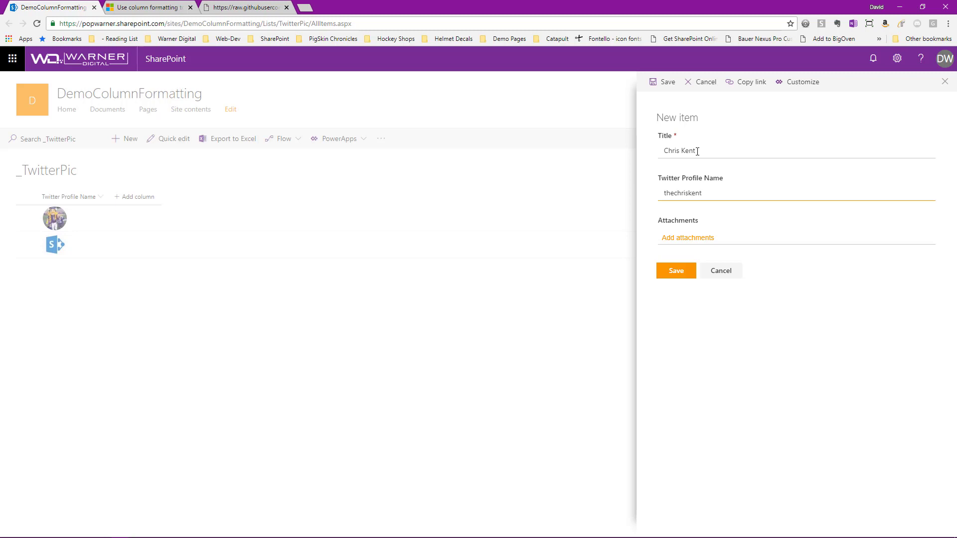
{"action": "left_click", "coordinate": [678, 275]}
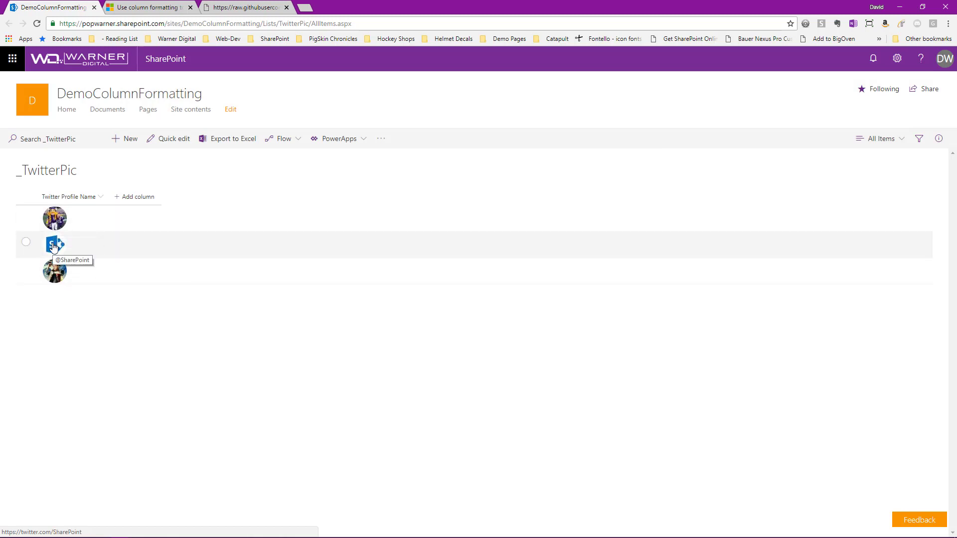
{"action": "left_click", "coordinate": [59, 269]}
{"action": "left_click", "coordinate": [59, 269]}
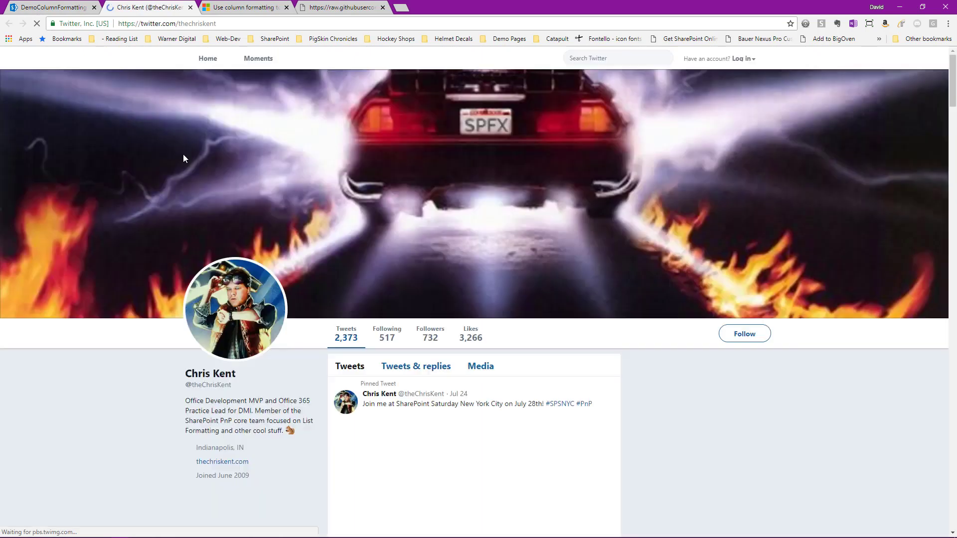